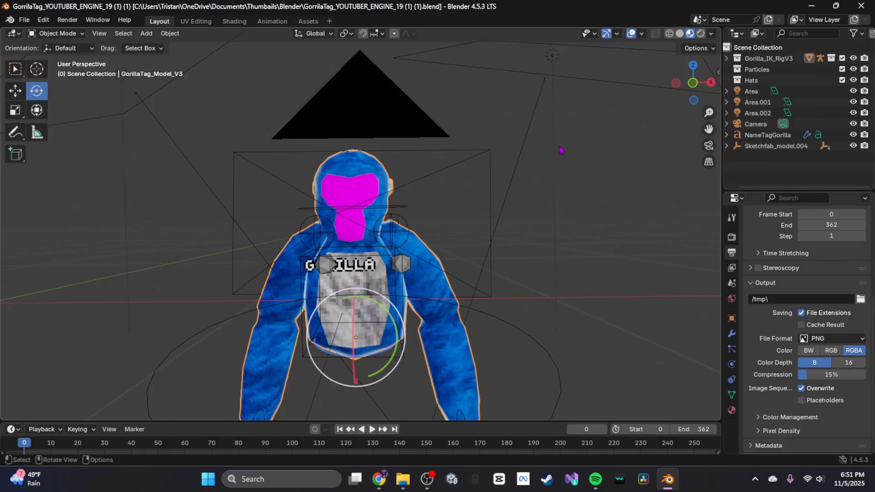
{"action": "middle_click_drag", "start_coordinate": [495, 140], "coordinate": [434, 181]}
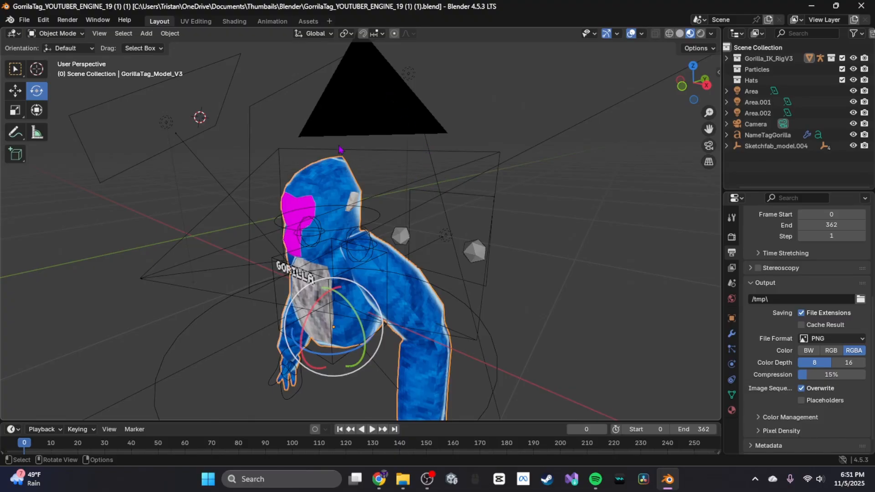
{"action": "mouse_move", "coordinate": [367, 199]}
{"action": "middle_mouse_down"}
{"action": "mouse_move", "coordinate": [379, 199]}
{"action": "mouse_move", "coordinate": [355, 199]}
{"action": "mouse_move", "coordinate": [387, 199]}
{"action": "mouse_move", "coordinate": [360, 201]}
{"action": "mouse_move", "coordinate": [375, 209]}
{"action": "middle_mouse_up"}
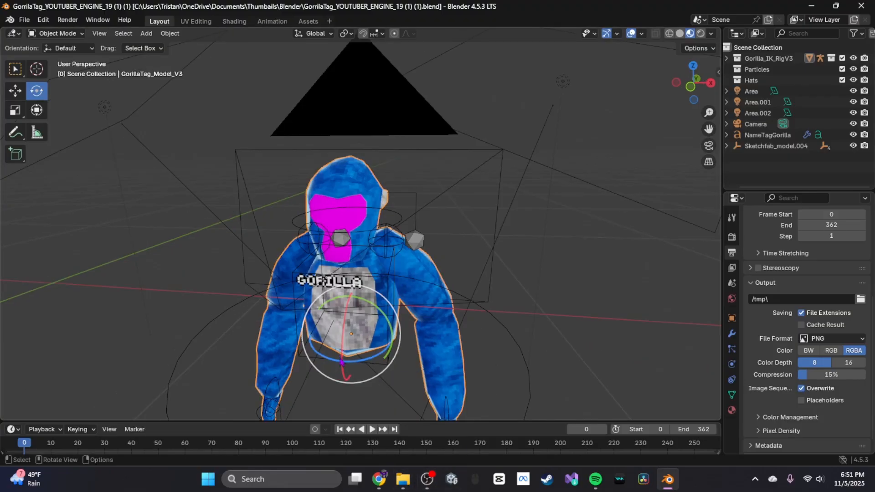
{"action": "middle_click_drag", "start_coordinate": [396, 262], "coordinate": [372, 228]}
Switch to Chrome and open the Download page of blender.org.
{"action": "left_click", "coordinate": [380, 480]}
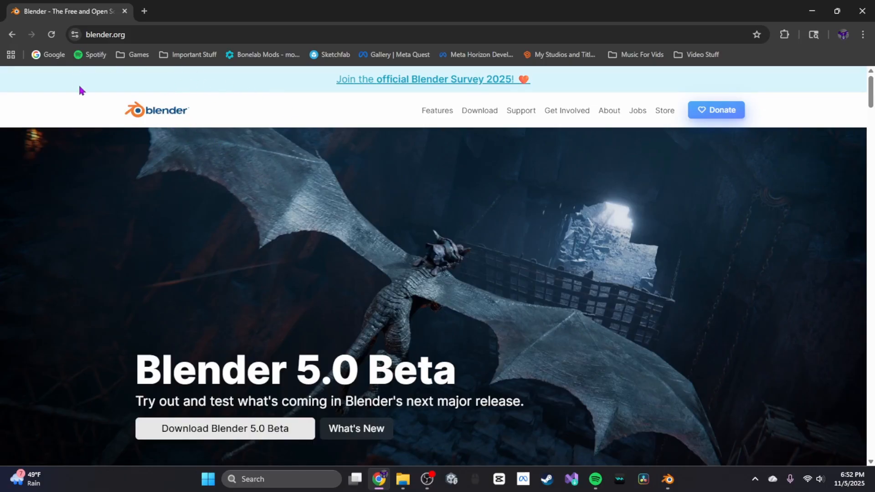
{"action": "scroll", "coordinate": [275, 313], "scroll_direction": "down", "scroll_amount": 4}
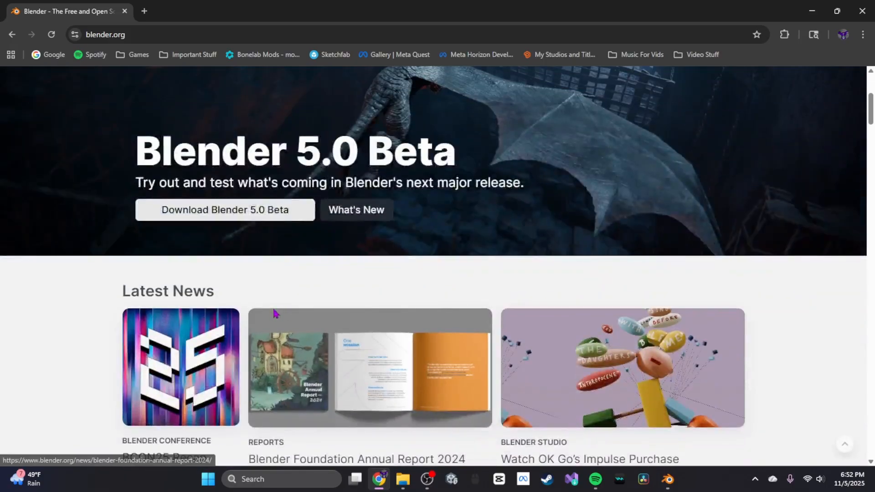
{"action": "scroll", "coordinate": [272, 299], "scroll_direction": "down", "scroll_amount": 3}
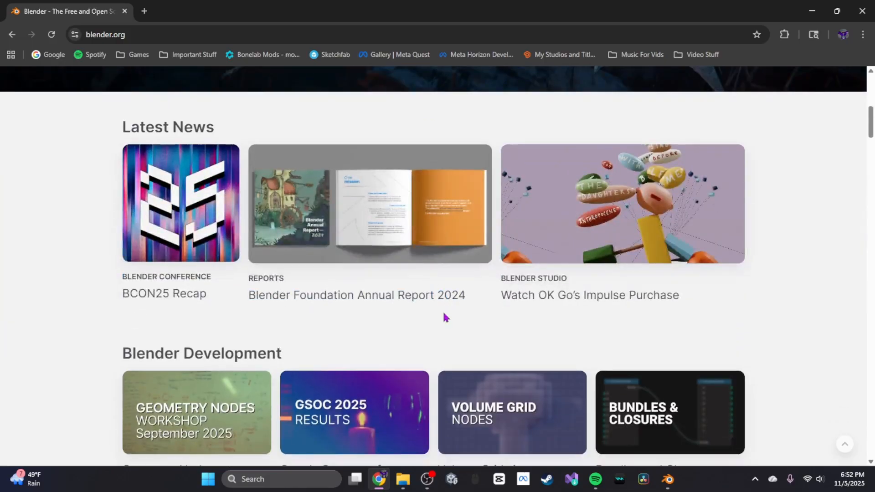
{"action": "scroll", "coordinate": [445, 314], "scroll_direction": "up", "scroll_amount": 7}
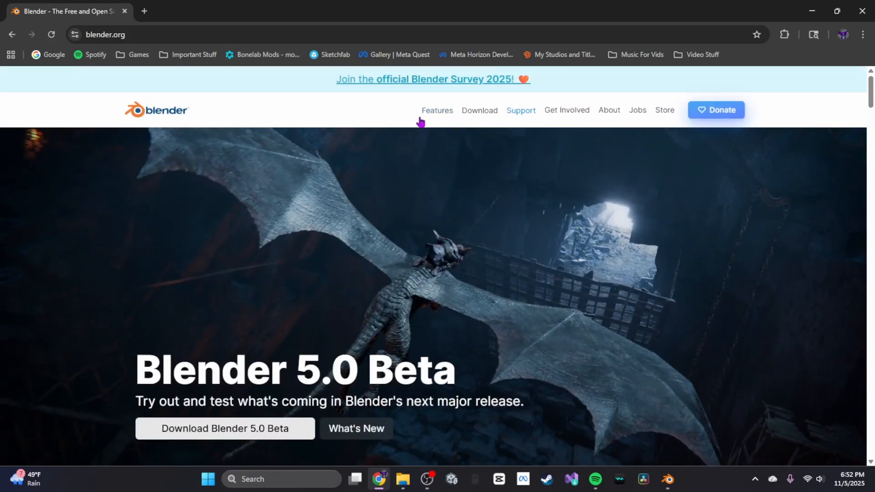
{"action": "left_click", "coordinate": [482, 113]}
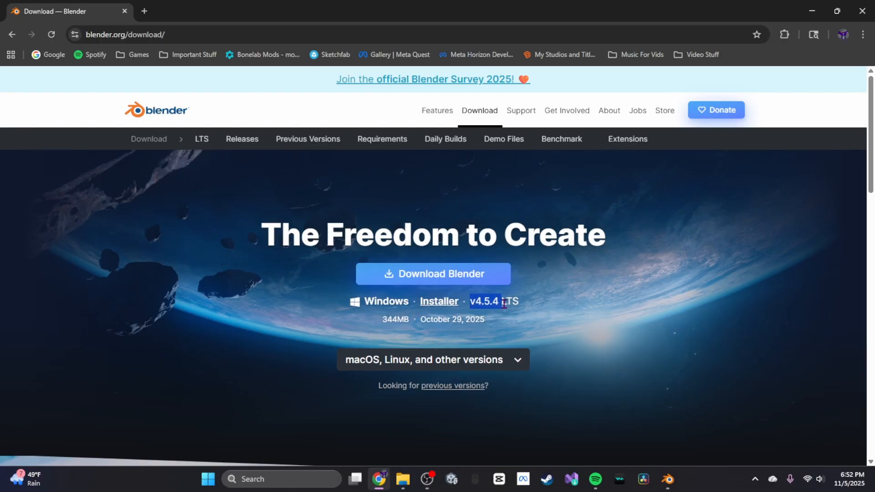
Look through the list of macOS, Linux and other Blender versions, and close the list again.
{"action": "left_click", "coordinate": [520, 363]}
{"action": "scroll", "coordinate": [467, 238], "scroll_direction": "down", "scroll_amount": 6}
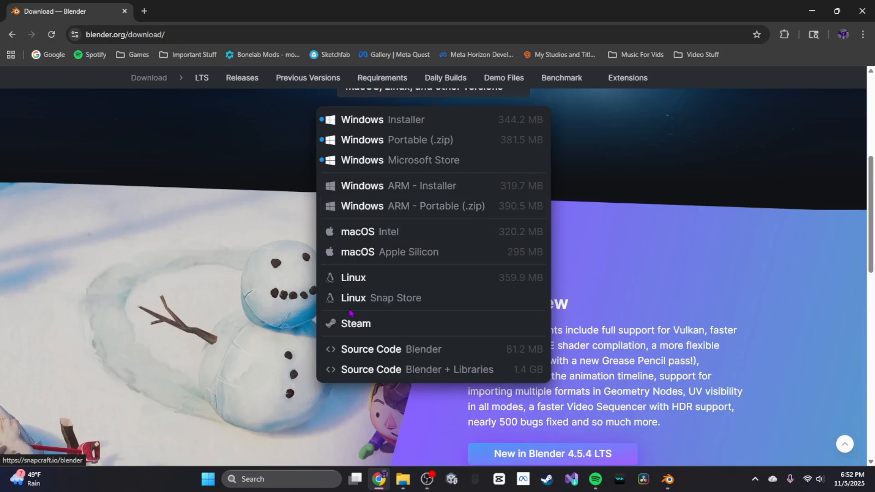
{"action": "scroll", "coordinate": [373, 332], "scroll_direction": "up", "scroll_amount": 3}
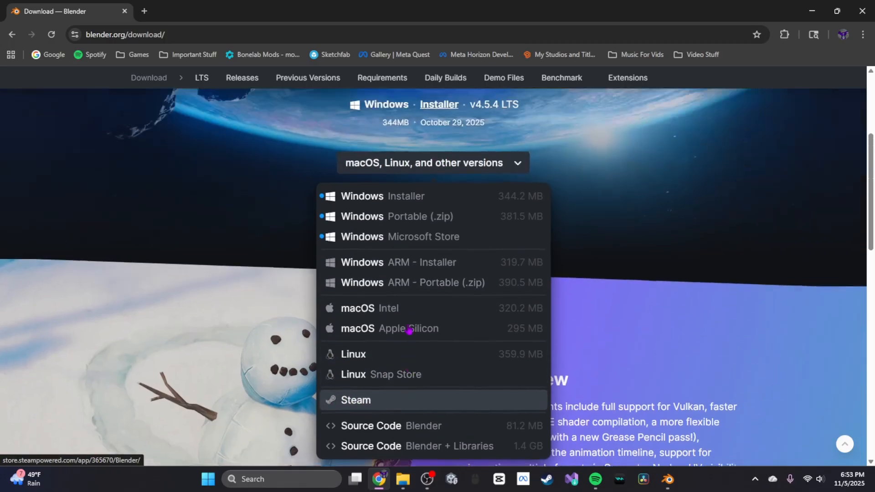
{"action": "scroll", "coordinate": [365, 338], "scroll_direction": "down", "scroll_amount": 3}
{"action": "scroll", "coordinate": [392, 350], "scroll_direction": "up", "scroll_amount": 3}
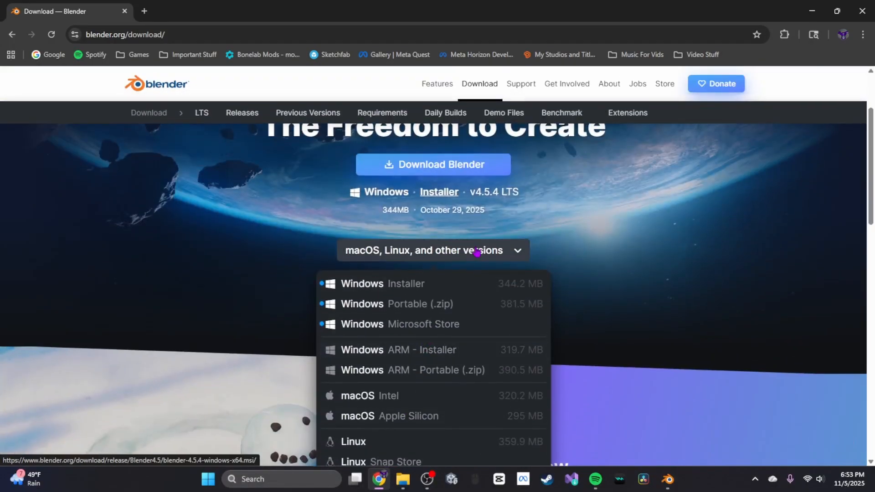
{"action": "left_click", "coordinate": [477, 251]}
{"action": "scroll", "coordinate": [472, 287], "scroll_direction": "up", "scroll_amount": 2}
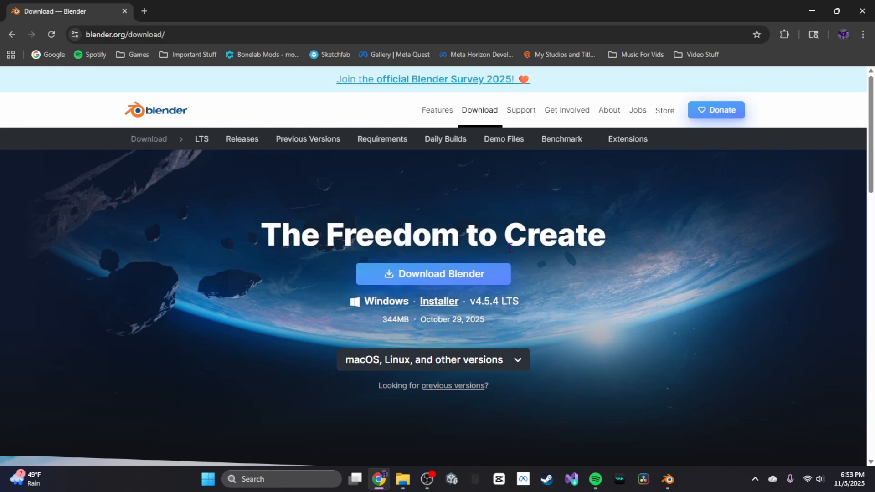
Switch back to Blender and set the viewport to Material Preview shading so the gorilla's textures are displayed.
{"action": "left_click", "coordinate": [669, 478]}
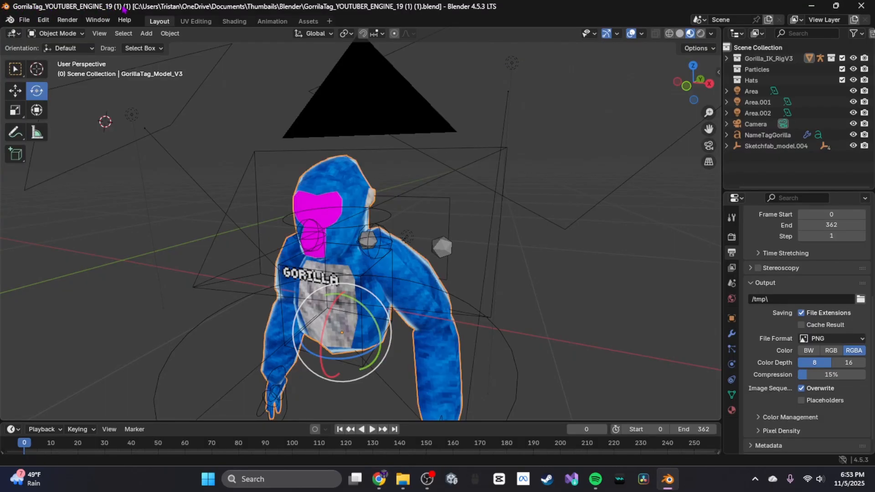
{"action": "middle_click_drag", "start_coordinate": [487, 212], "coordinate": [440, 227]}
{"action": "middle_click_drag", "start_coordinate": [223, 131], "coordinate": [249, 142]}
{"action": "scroll", "coordinate": [298, 160], "scroll_direction": "up", "scroll_amount": 1}
{"action": "middle_click_drag", "start_coordinate": [339, 175], "coordinate": [357, 179]}
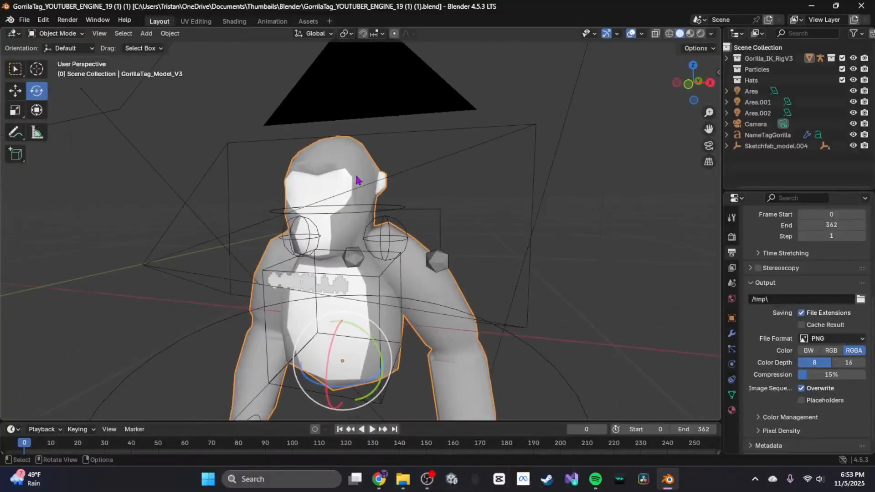
{"action": "left_click", "coordinate": [690, 33]}
{"action": "middle_click_drag", "start_coordinate": [469, 192], "coordinate": [479, 220]}
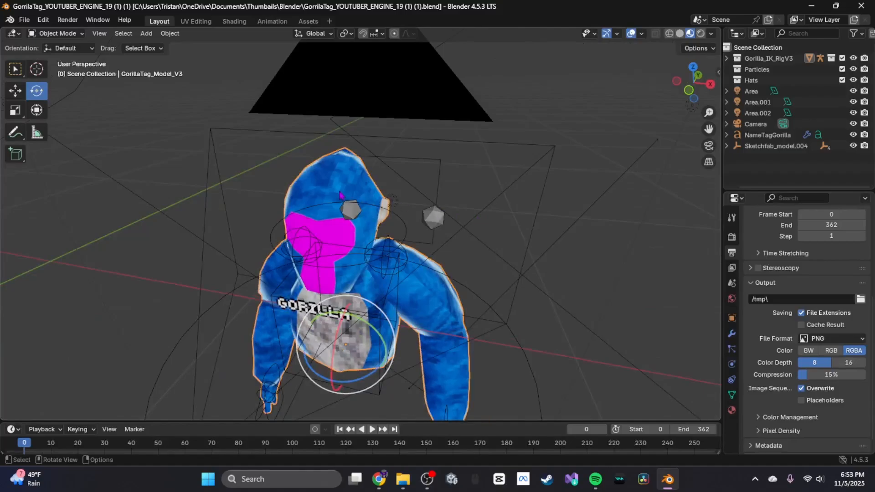
Activate the Move tool, and preview the gorilla in Rendered shading with a return to Material Preview.
{"action": "left_click", "coordinate": [15, 91]}
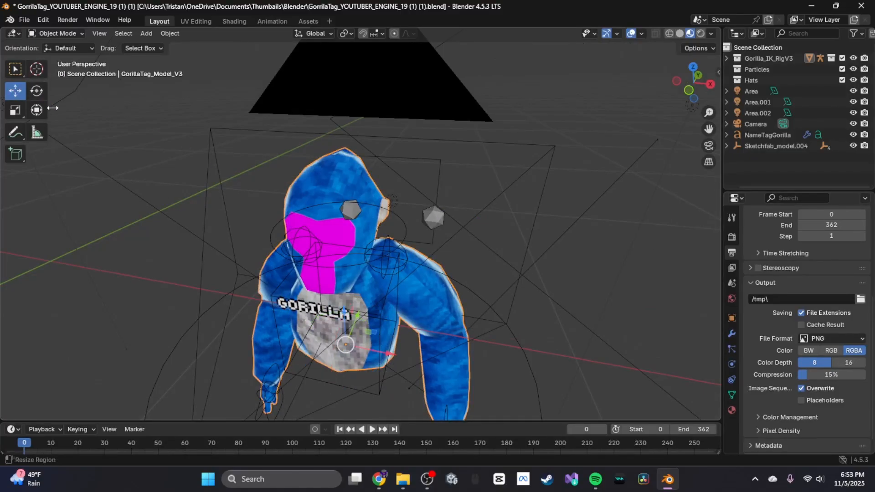
{"action": "mouse_move", "coordinate": [178, 126]}
{"action": "middle_mouse_down"}
{"action": "mouse_move", "coordinate": [135, 275]}
{"action": "mouse_move", "coordinate": [506, 226]}
{"action": "mouse_move", "coordinate": [547, 131]}
{"action": "mouse_move", "coordinate": [593, 114]}
{"action": "mouse_move", "coordinate": [661, 68]}
{"action": "middle_mouse_up"}
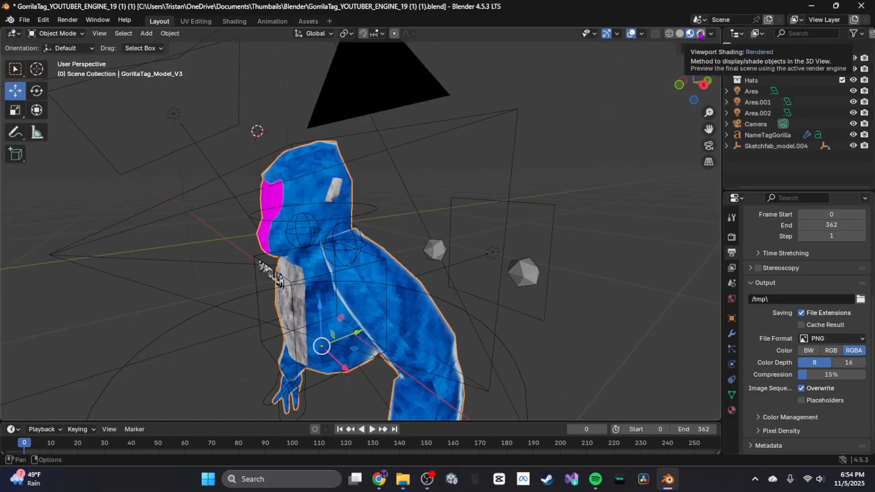
{"action": "left_click", "coordinate": [701, 35]}
{"action": "mouse_move", "coordinate": [459, 182]}
{"action": "middle_mouse_down"}
{"action": "mouse_move", "coordinate": [680, 157]}
{"action": "mouse_move", "coordinate": [300, 196]}
{"action": "middle_mouse_up"}
{"action": "left_click", "coordinate": [690, 33]}
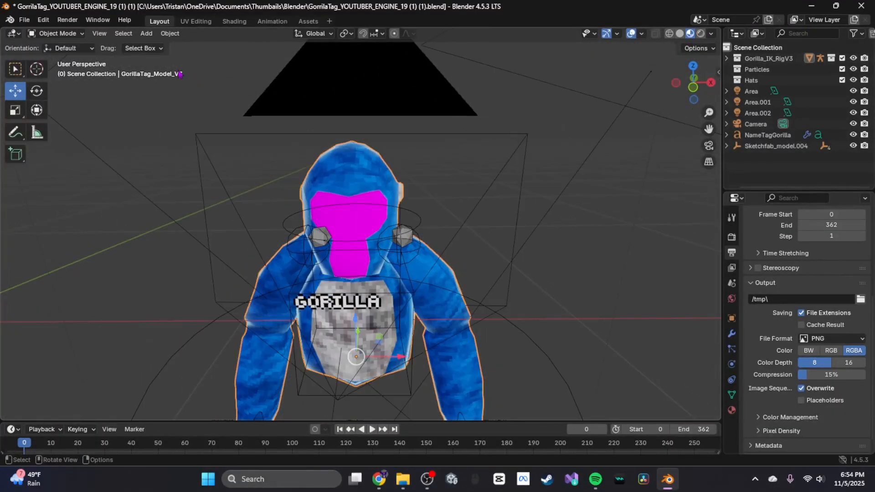
Render a still image of the scene from the camera, close the render window and inspect the model.
{"action": "left_click", "coordinate": [68, 21]}
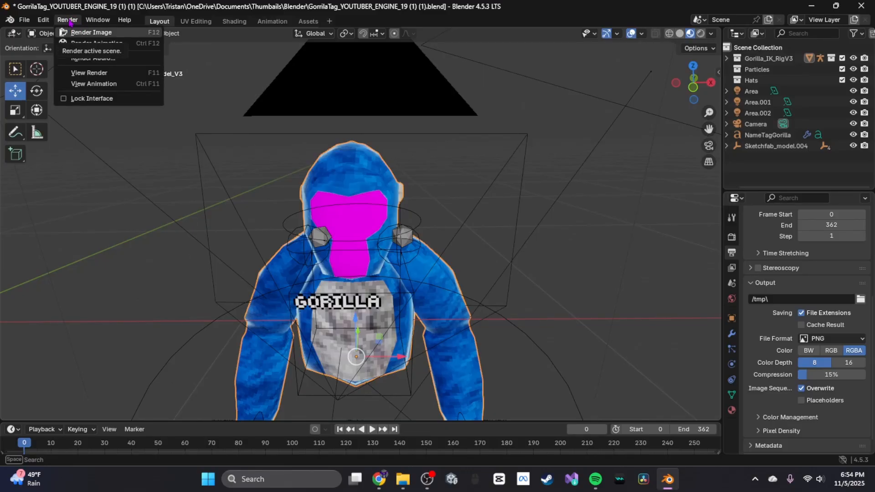
{"action": "left_click", "coordinate": [94, 33]}
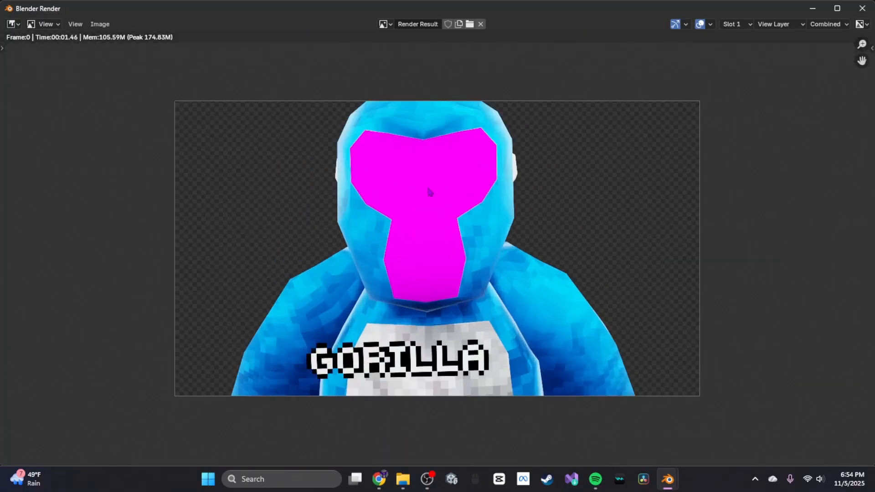
{"action": "left_click", "coordinate": [869, 11]}
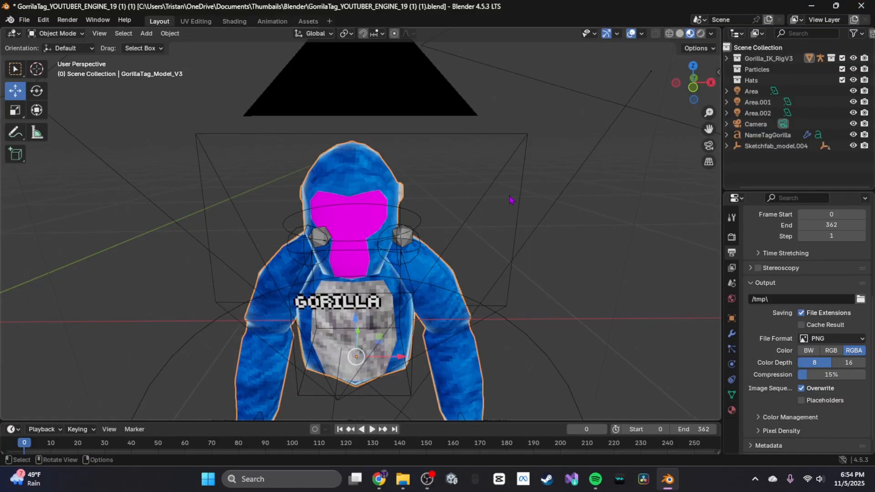
{"action": "middle_click_drag", "start_coordinate": [511, 201], "coordinate": [333, 179]}
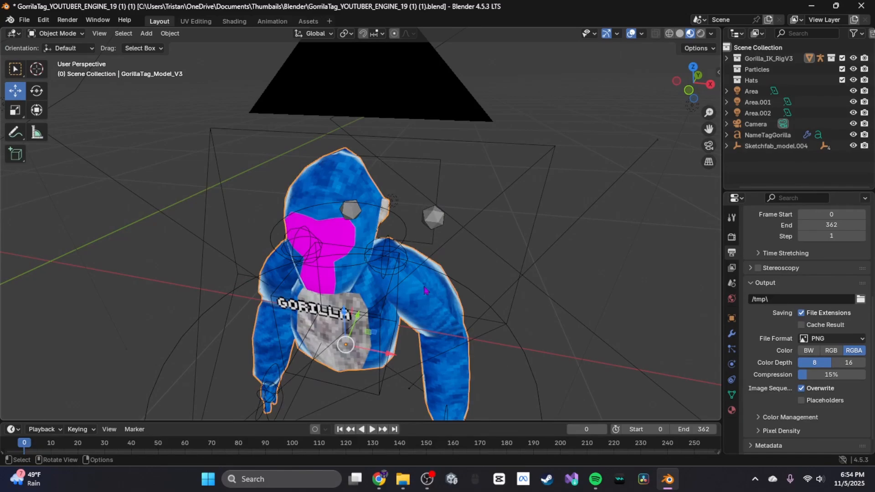
{"action": "middle_click_drag", "start_coordinate": [421, 308], "coordinate": [488, 183]}
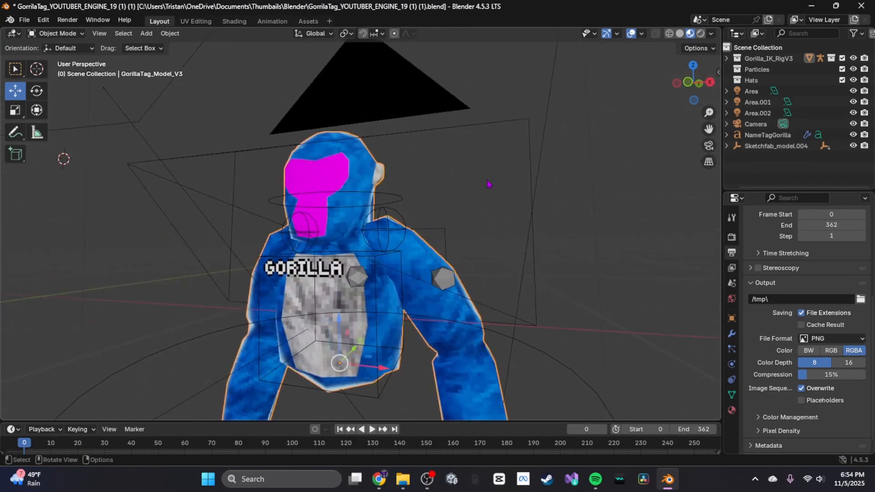
Select the gorilla body mesh and pick its Primary_Color material slot, widening the properties area to read its settings.
{"action": "left_click", "coordinate": [759, 61]}
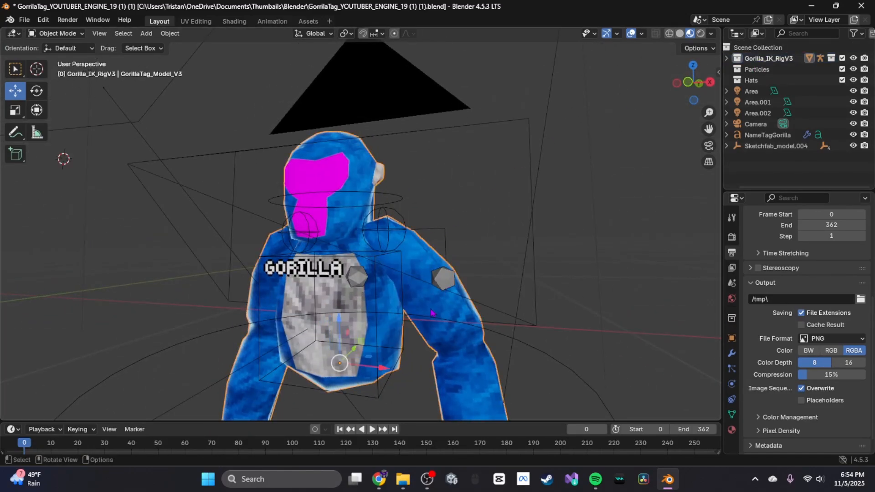
{"action": "left_click", "coordinate": [383, 197]}
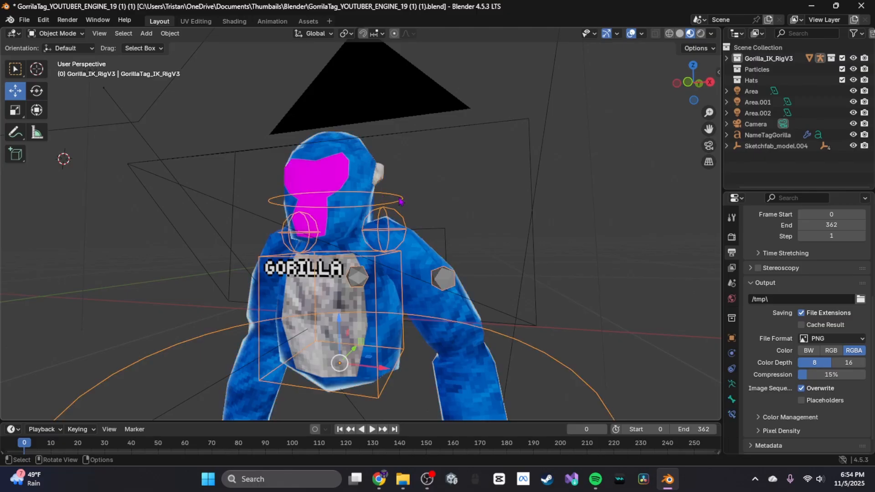
{"action": "middle_click_drag", "start_coordinate": [247, 193], "coordinate": [412, 239]}
{"action": "left_click", "coordinate": [338, 182]}
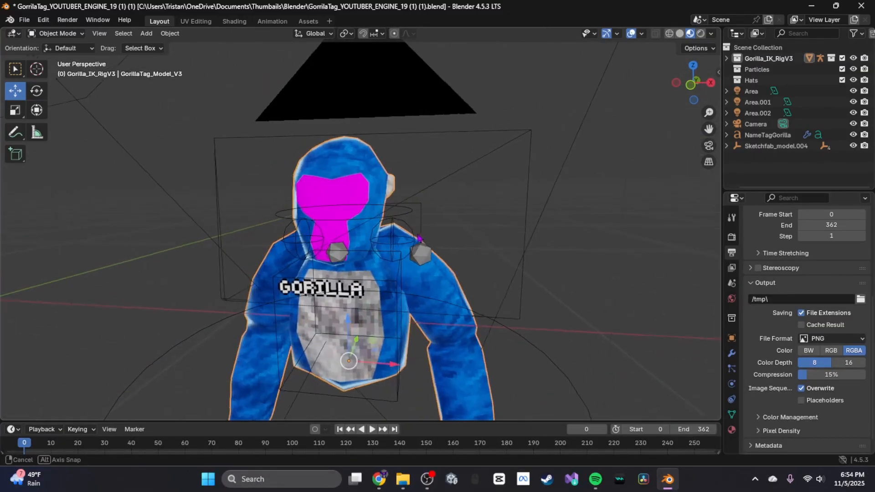
{"action": "left_click", "coordinate": [732, 429]}
{"action": "scroll", "coordinate": [798, 297], "scroll_direction": "up", "scroll_amount": 10}
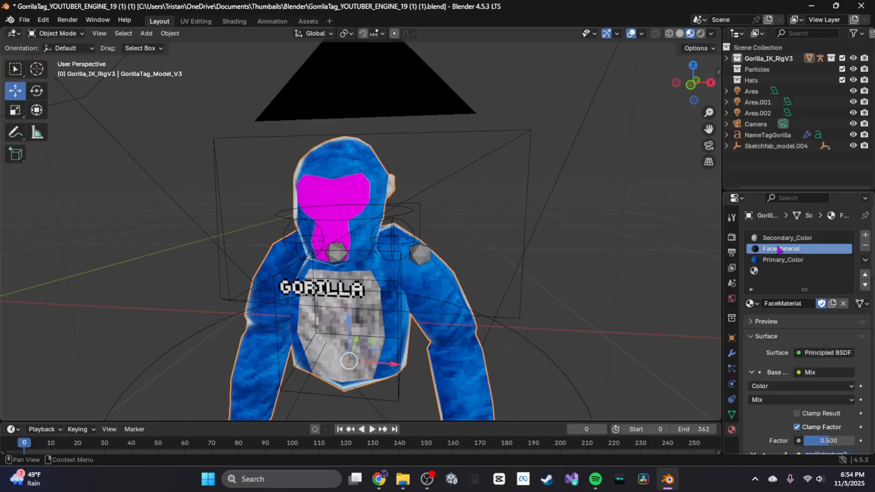
{"action": "left_click", "coordinate": [779, 260]}
{"action": "left_click_drag", "start_coordinate": [723, 256], "coordinate": [694, 251]}
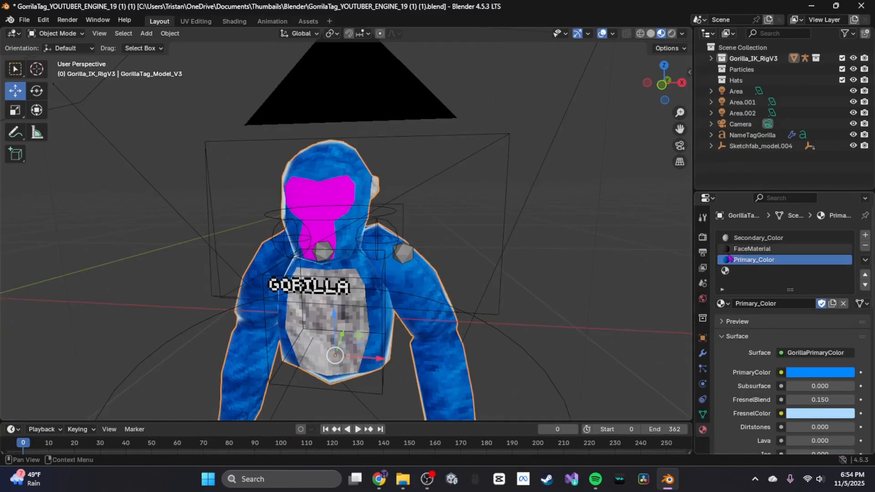
{"action": "mouse_move", "coordinate": [422, 281]}
{"action": "middle_mouse_down"}
{"action": "mouse_move", "coordinate": [387, 273]}
{"action": "mouse_move", "coordinate": [416, 269]}
{"action": "middle_mouse_up"}
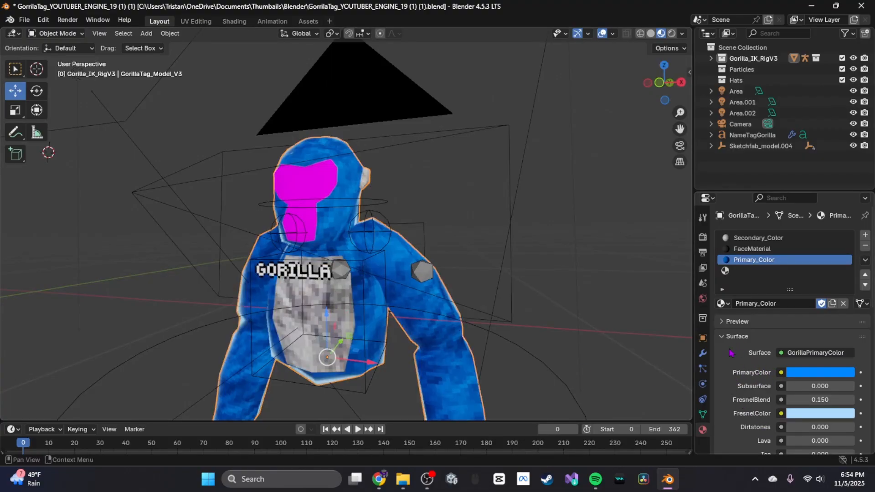
Change the PrimaryColor of the Primary_Color material to red using the color wheel.
{"action": "scroll", "coordinate": [779, 370], "scroll_direction": "down", "scroll_amount": 1}
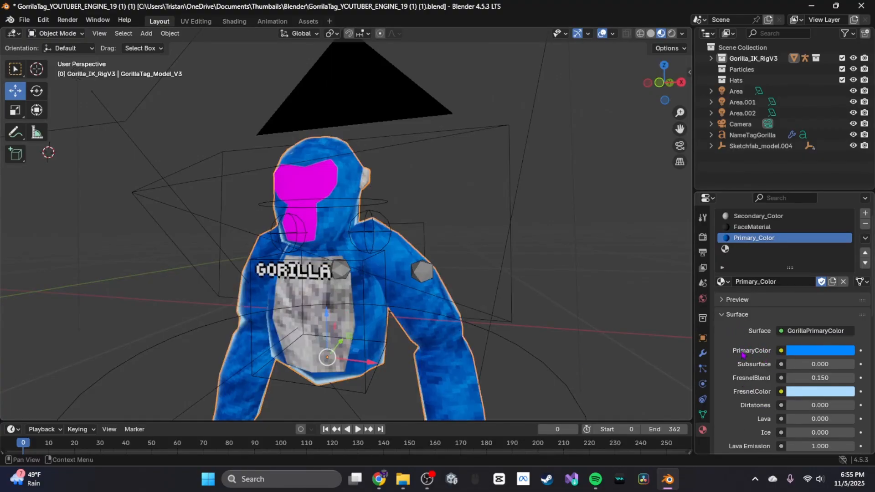
{"action": "left_click", "coordinate": [812, 352]}
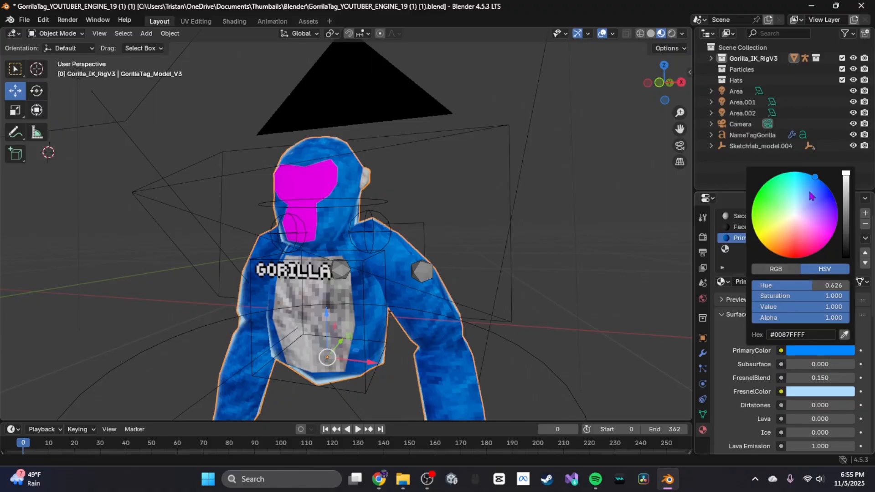
{"action": "left_click_drag", "start_coordinate": [815, 191], "coordinate": [800, 250]}
{"action": "middle_click_drag", "start_coordinate": [439, 272], "coordinate": [461, 260]}
Set the Dirtstones value of the Primary_Color material to 1.000 and view the stone texture on the gorilla.
{"action": "scroll", "coordinate": [460, 260], "scroll_direction": "down", "scroll_amount": 1}
{"action": "scroll", "coordinate": [838, 344], "scroll_direction": "down", "scroll_amount": 1}
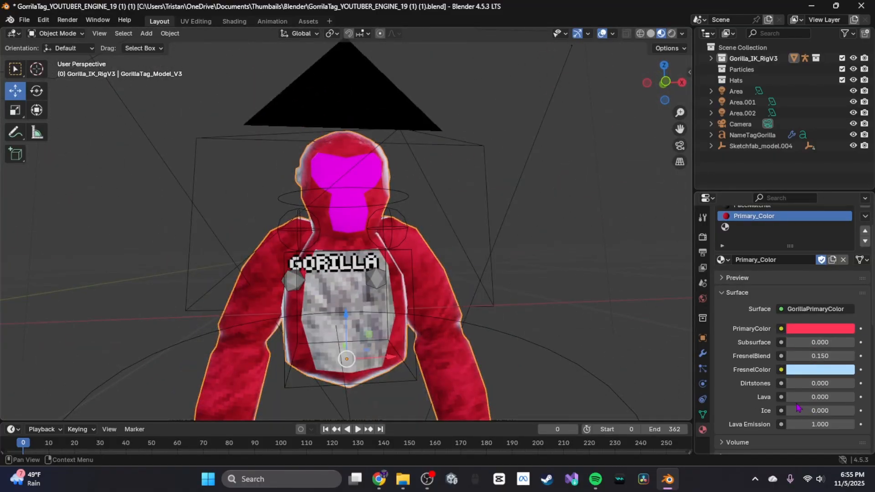
{"action": "left_click_drag", "start_coordinate": [792, 383], "coordinate": [857, 383]}
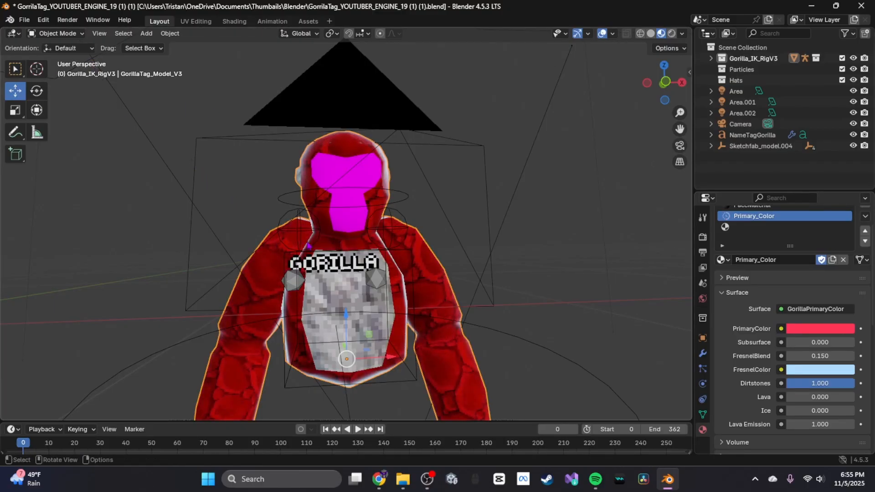
{"action": "middle_click_drag", "start_coordinate": [309, 247], "coordinate": [288, 247]}
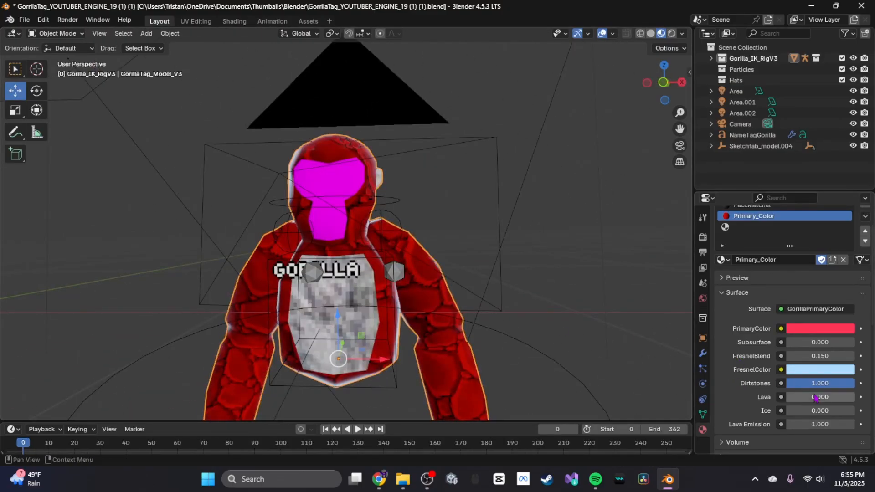
Set Dirtstones back to 0.000 and Lava Emission to 0.000 in the Primary_Color material.
{"action": "left_click_drag", "start_coordinate": [816, 398], "coordinate": [815, 398]}
{"action": "left_click_drag", "start_coordinate": [841, 384], "coordinate": [787, 383]}
{"action": "left_click_drag", "start_coordinate": [802, 397], "coordinate": [825, 425]}
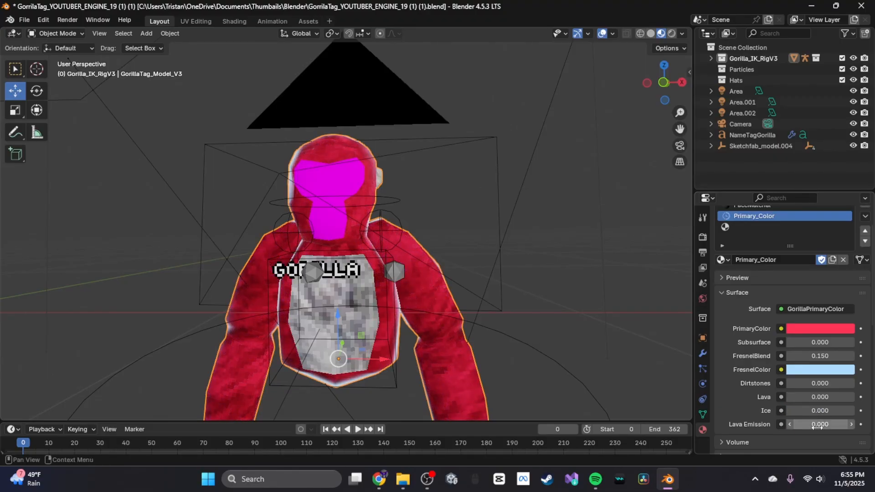
Move the scene camera back from the gorilla, with the last shift about -0.127 m along Y.
{"action": "middle_click_drag", "start_coordinate": [523, 253], "coordinate": [307, 211]}
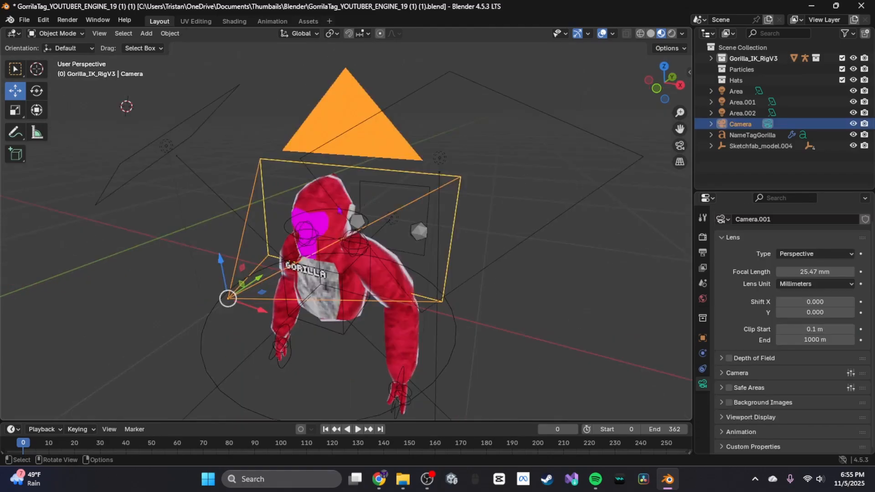
{"action": "left_click_drag", "start_coordinate": [229, 296], "coordinate": [101, 342]}
{"action": "middle_click_drag", "start_coordinate": [276, 275], "coordinate": [292, 273]}
{"action": "scroll", "coordinate": [291, 272], "scroll_direction": "down", "scroll_amount": 2}
{"action": "left_click_drag", "start_coordinate": [274, 298], "coordinate": [252, 321]}
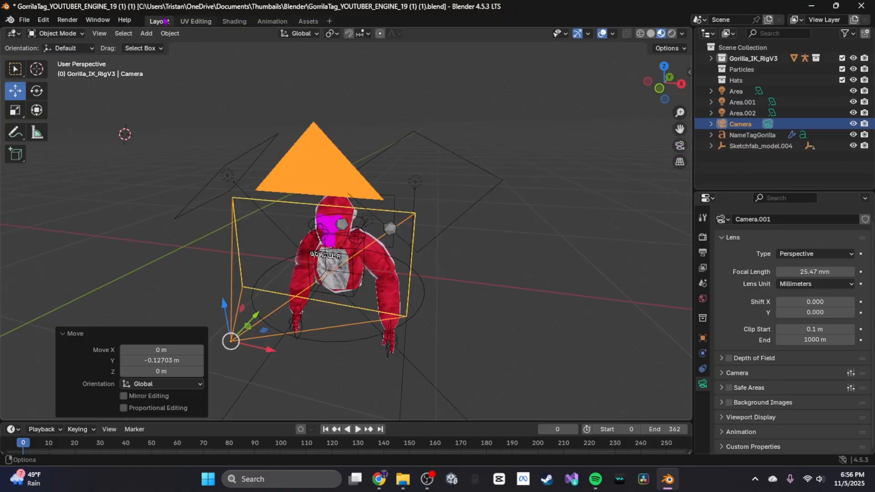
View the gorilla through the camera, render a still image of it, and close the render window.
{"action": "left_click", "coordinate": [680, 147]}
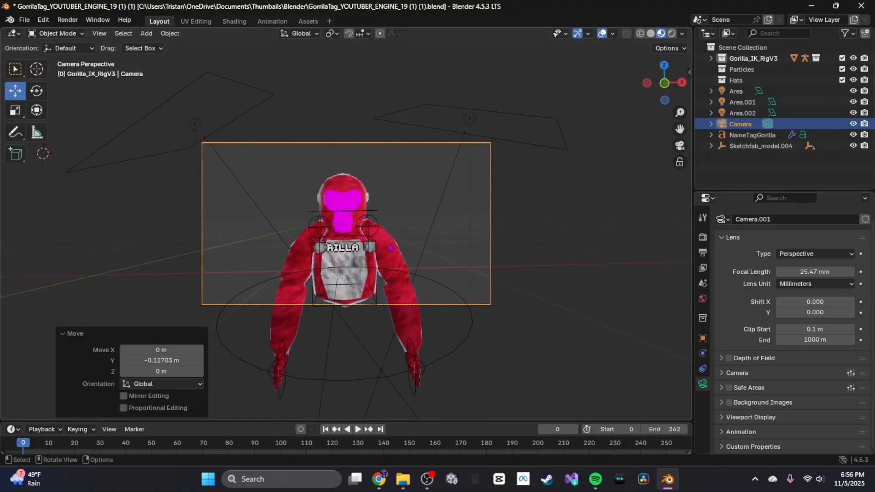
{"action": "left_click", "coordinate": [68, 19]}
{"action": "left_click", "coordinate": [88, 31]}
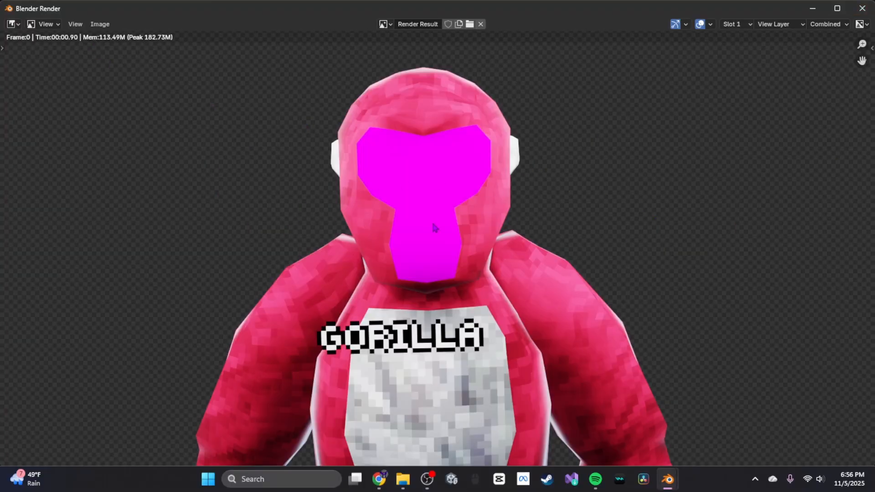
{"action": "left_click", "coordinate": [863, 9]}
Select the gorilla body mesh and show the base color texture settings of its FaceMaterial slot.
{"action": "middle_click_drag", "start_coordinate": [524, 227], "coordinate": [381, 246]}
{"action": "left_click", "coordinate": [299, 183]}
{"action": "left_click", "coordinate": [302, 187]}
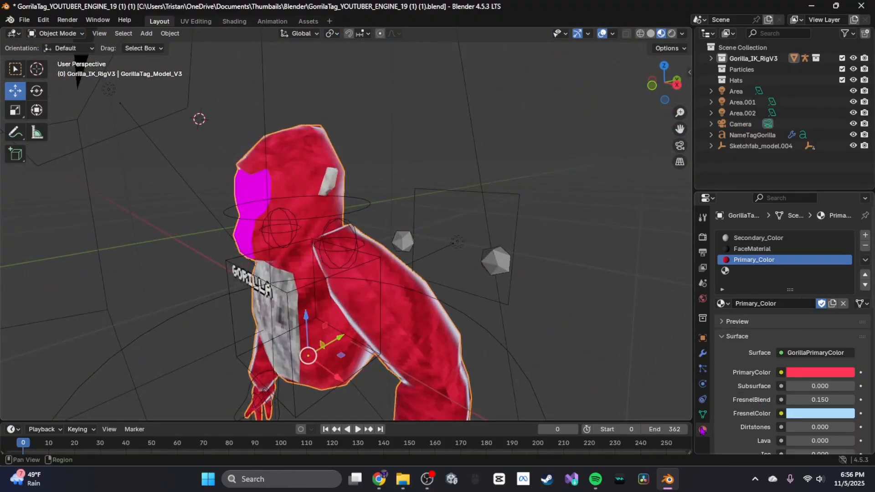
{"action": "left_click", "coordinate": [785, 249]}
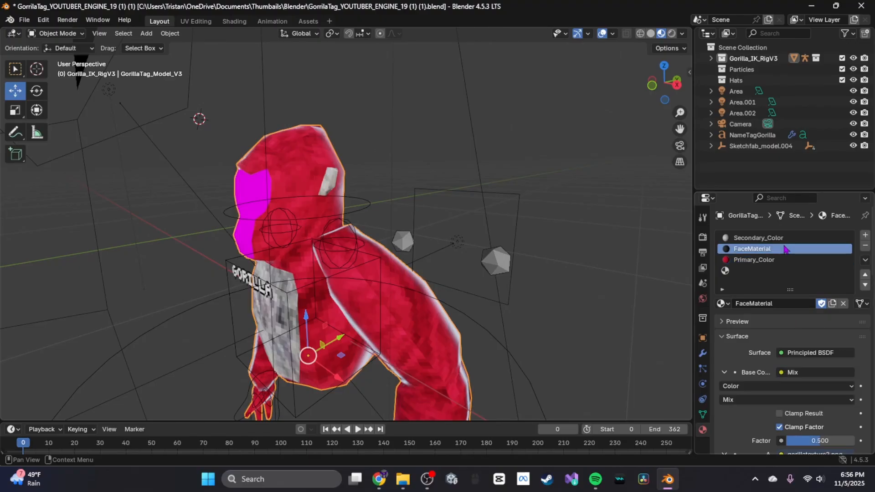
{"action": "scroll", "coordinate": [821, 320], "scroll_direction": "down", "scroll_amount": 5}
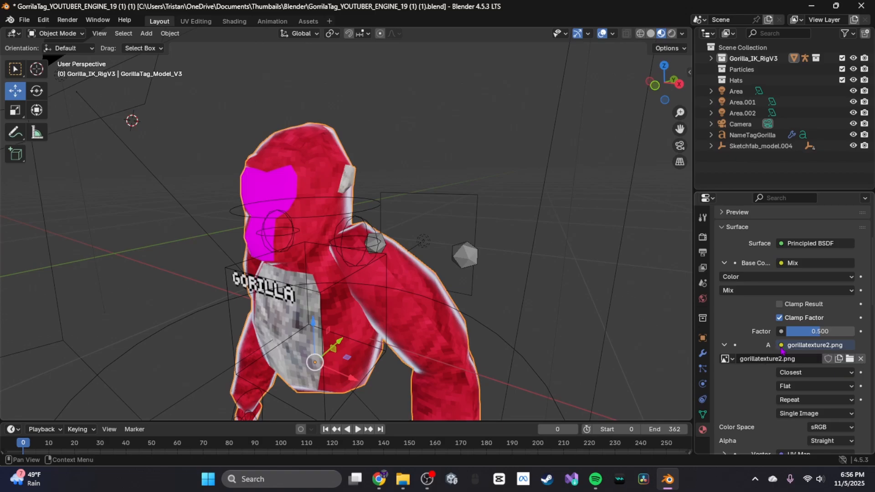
Replace the FaceMaterial's gorillatexture2.png image with bruh.png from the Faces folder, browsing the files as thumbnails.
{"action": "left_click", "coordinate": [849, 360]}
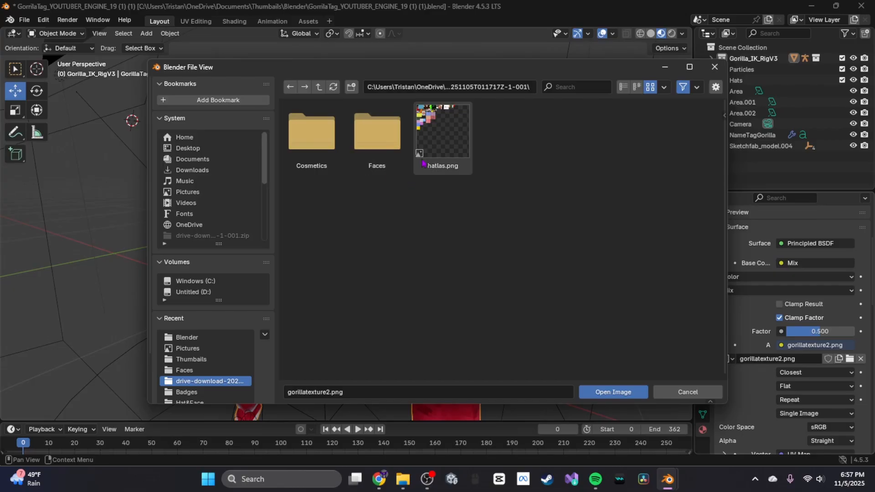
{"action": "double_click", "coordinate": [377, 144]}
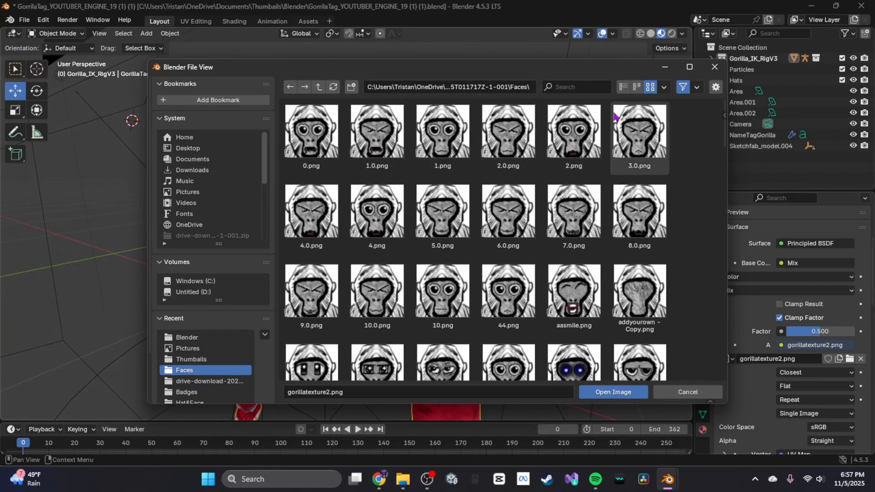
{"action": "left_click", "coordinate": [623, 87]}
{"action": "left_click", "coordinate": [635, 87]}
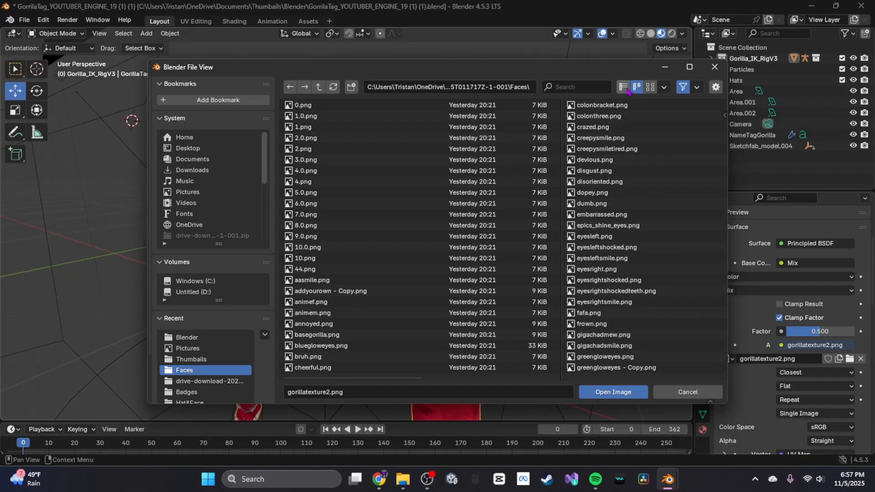
{"action": "left_click", "coordinate": [650, 88]}
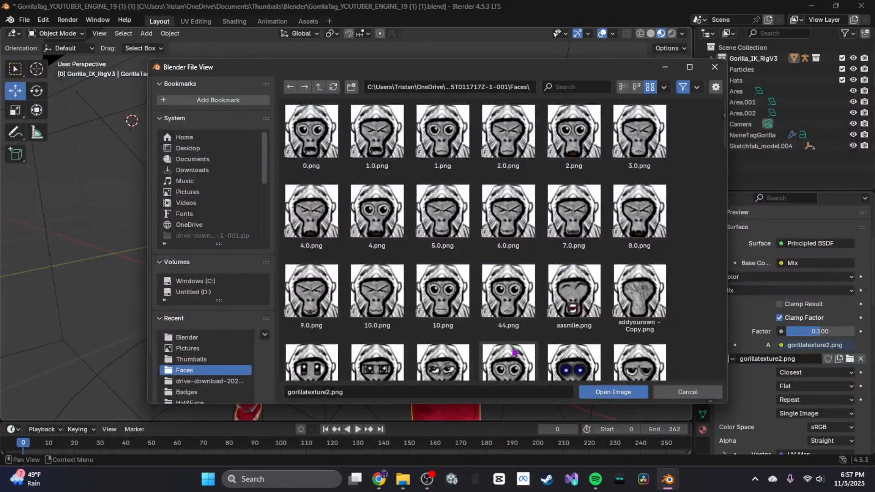
{"action": "scroll", "coordinate": [592, 319], "scroll_direction": "down", "scroll_amount": 2}
{"action": "left_click", "coordinate": [639, 306]}
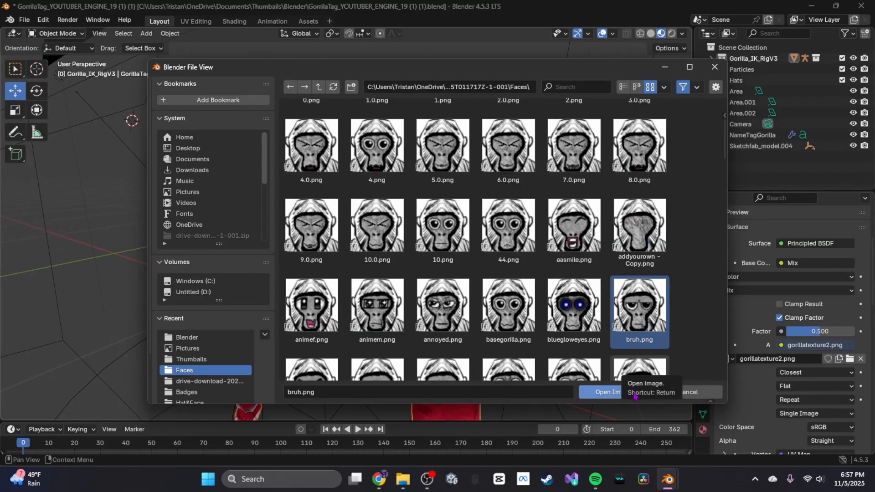
{"action": "left_click", "coordinate": [634, 396]}
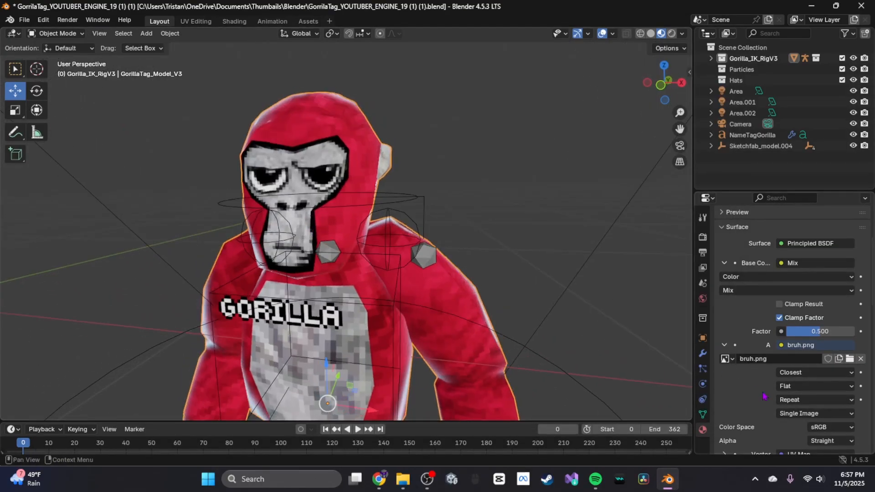
Switch the bruh.png texture's interpolation to Linear to compare the face's look, and return it to Closest.
{"action": "left_click", "coordinate": [790, 372]}
{"action": "left_click", "coordinate": [803, 385]}
{"action": "middle_click_drag", "start_coordinate": [410, 273], "coordinate": [421, 276]}
{"action": "middle_click_drag", "start_coordinate": [388, 223], "coordinate": [412, 233]}
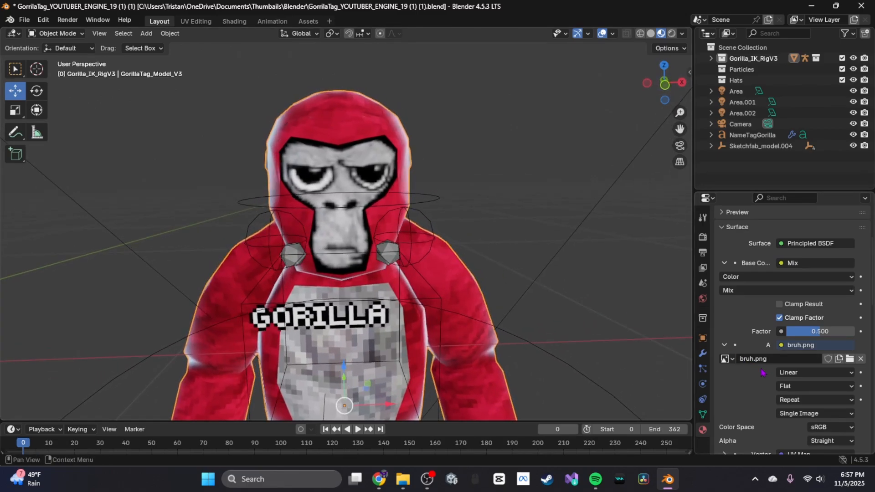
{"action": "left_click", "coordinate": [795, 374]}
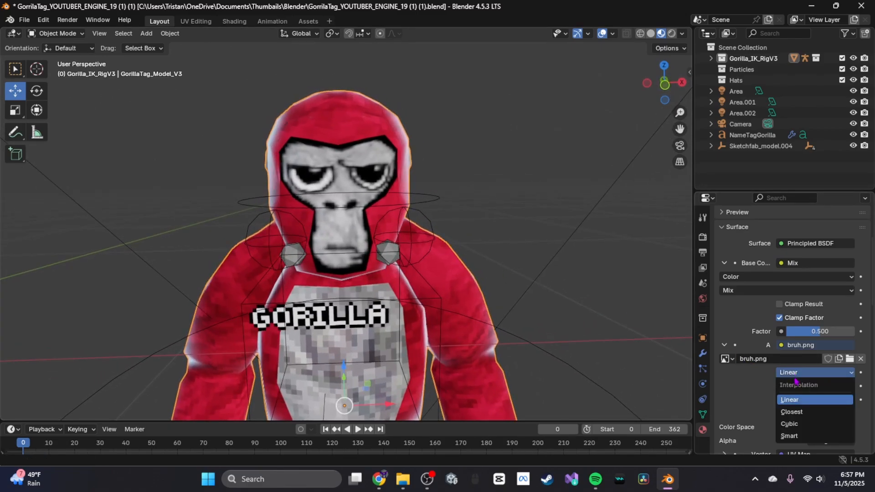
{"action": "left_click", "coordinate": [801, 412]}
{"action": "scroll", "coordinate": [344, 224], "scroll_direction": "up", "scroll_amount": 2}
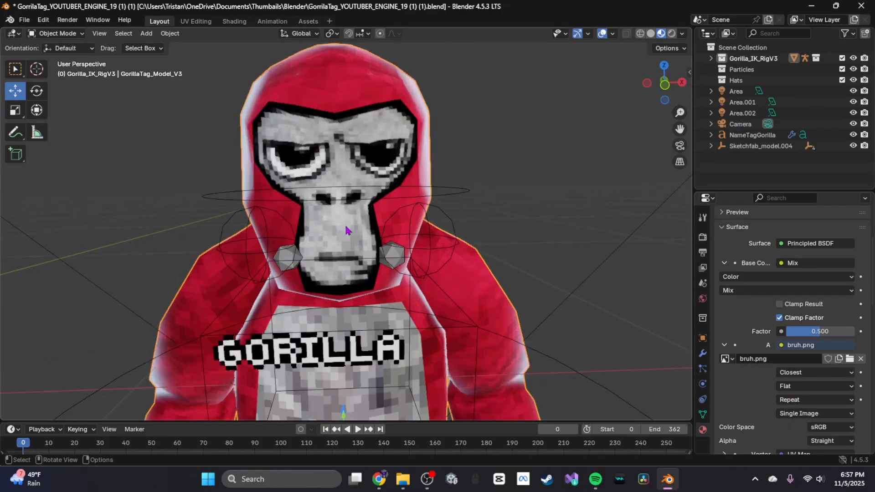
{"action": "scroll", "coordinate": [344, 224], "scroll_direction": "down", "scroll_amount": 2}
{"action": "middle_click_drag", "start_coordinate": [344, 223], "coordinate": [418, 270]}
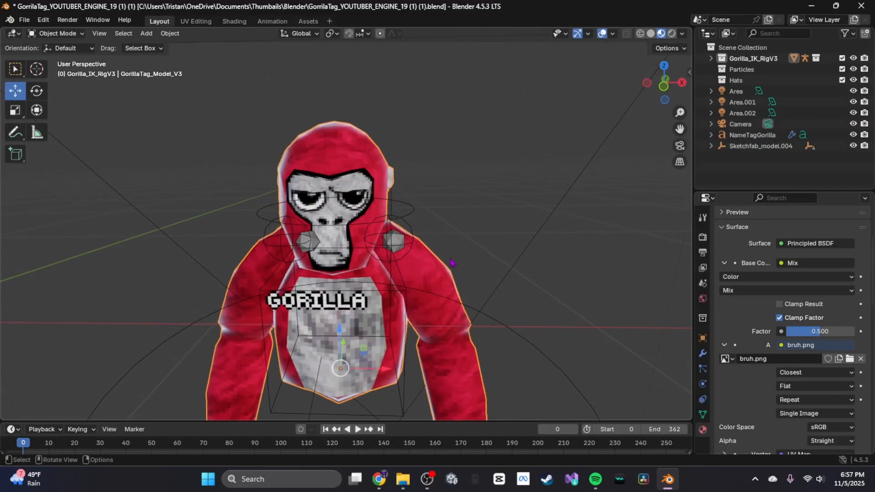
Import 2022 GLASSES.fbx from the Cosmetics Hat&Face folder and place the glasses beside the gorilla, about -0.466 m along X.
{"action": "left_click", "coordinate": [23, 20]}
{"action": "mouse_move", "coordinate": [42, 175]}
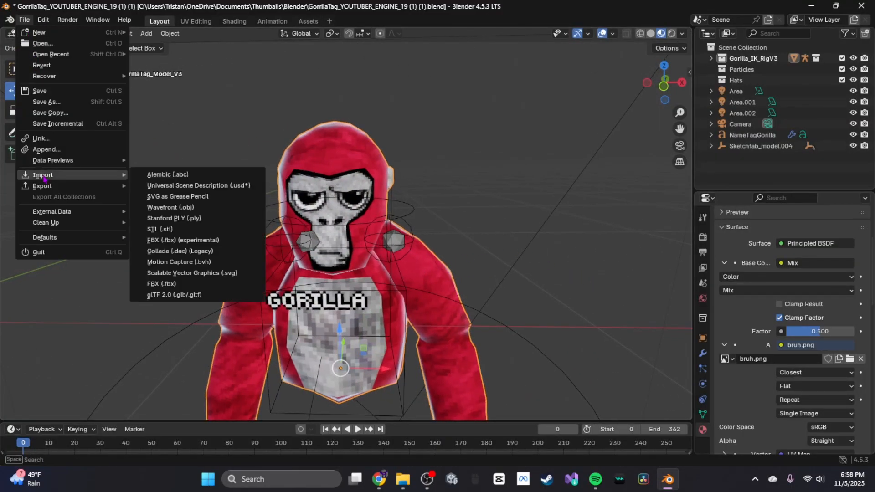
{"action": "left_click", "coordinate": [192, 284]}
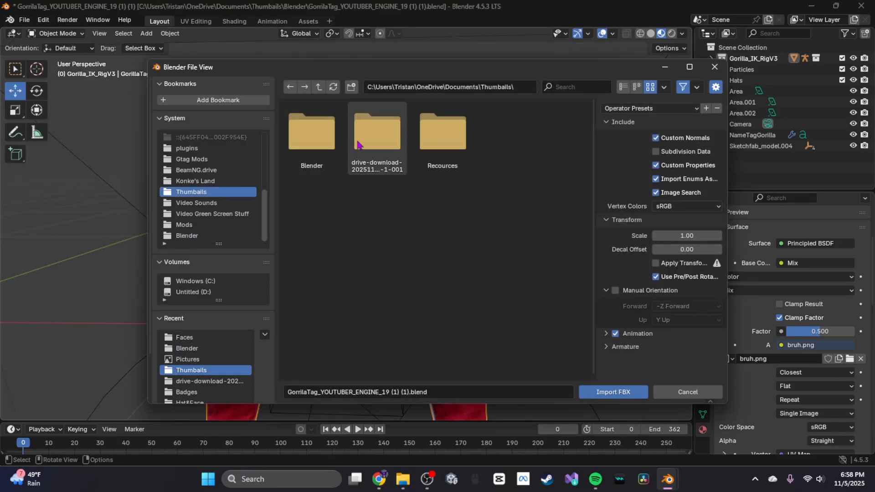
{"action": "double_click", "coordinate": [372, 146]}
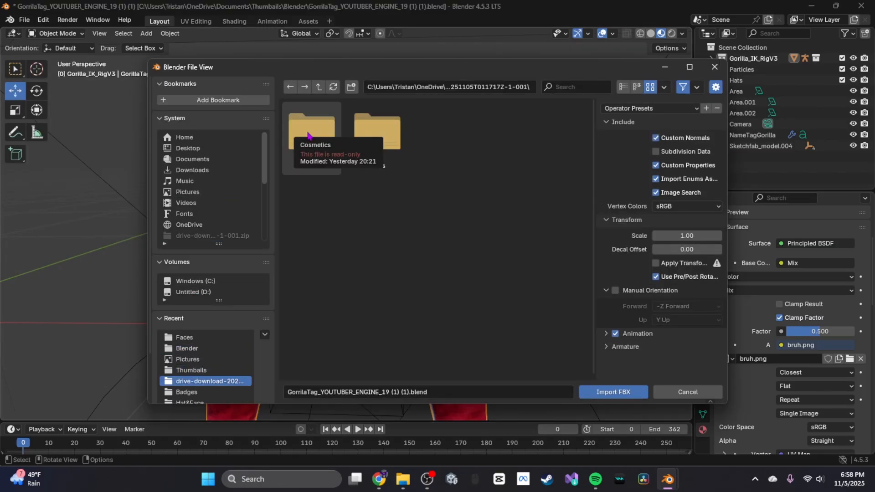
{"action": "double_click", "coordinate": [306, 132]}
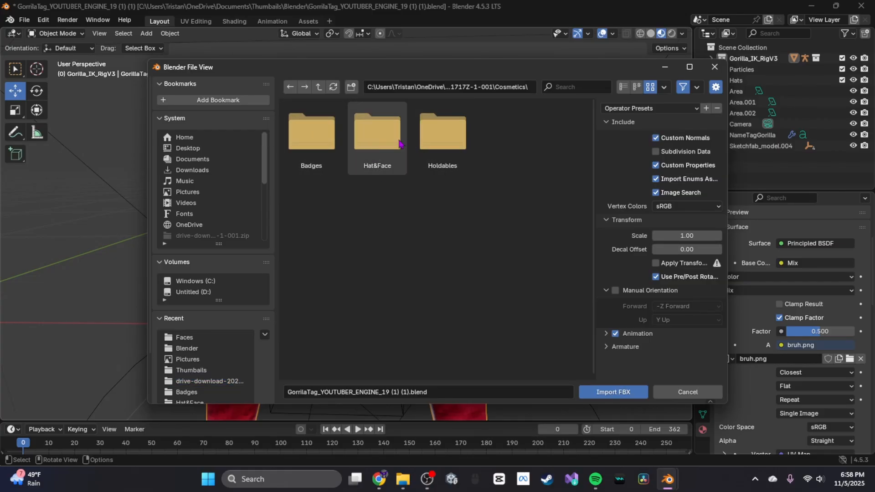
{"action": "double_click", "coordinate": [375, 141]}
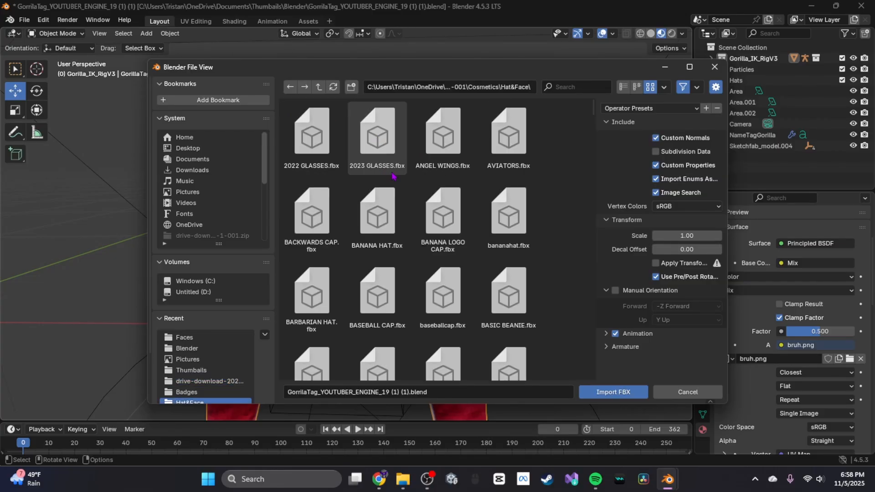
{"action": "left_click", "coordinate": [312, 136]}
{"action": "left_click", "coordinate": [613, 392]}
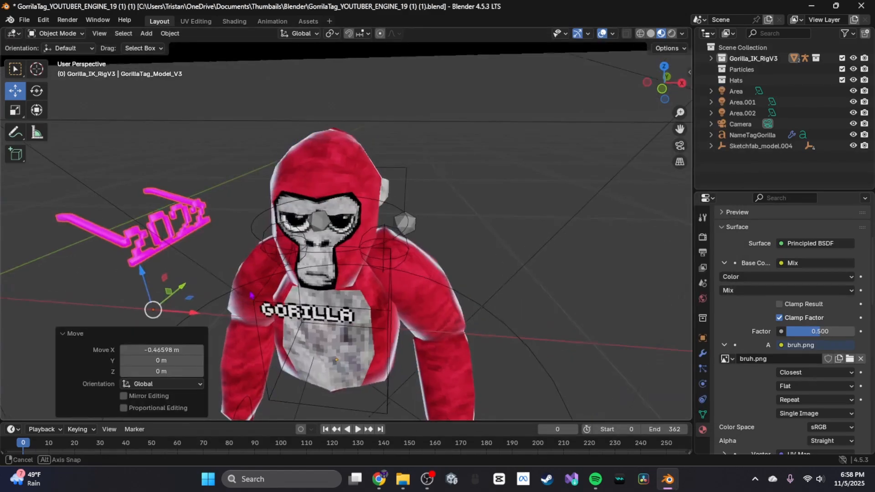
{"action": "middle_click_drag", "start_coordinate": [252, 295], "coordinate": [101, 229]}
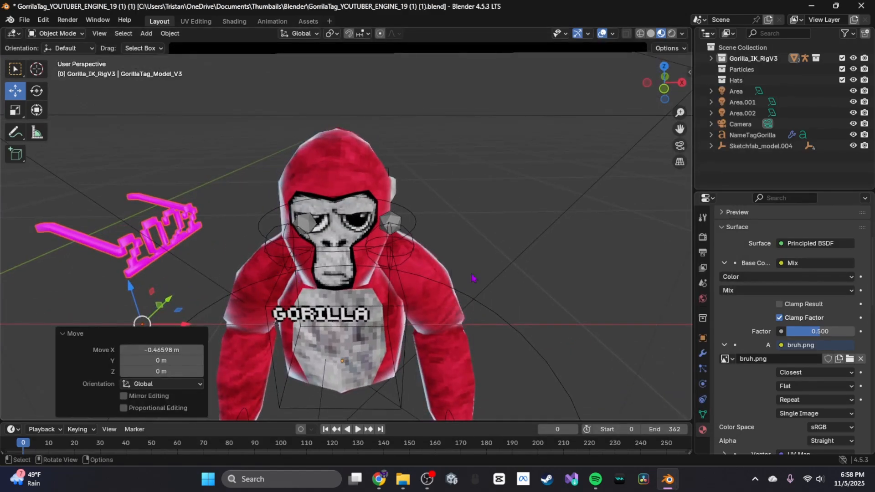
Use an Image Texture as the base color of the glasses' hatlas material and load hatlas.png into it.
{"action": "scroll", "coordinate": [790, 361], "scroll_direction": "up", "scroll_amount": 5}
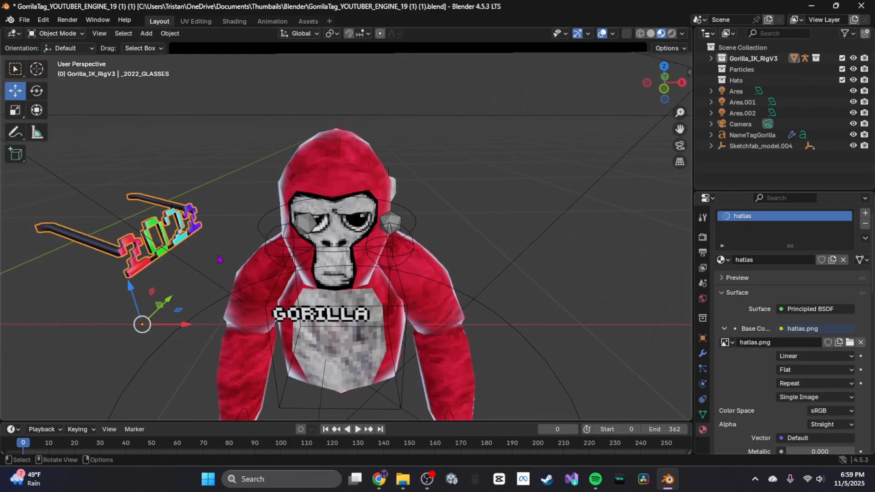
{"action": "mouse_move", "coordinate": [221, 260]}
{"action": "middle_mouse_down"}
{"action": "mouse_move", "coordinate": [253, 266]}
{"action": "mouse_move", "coordinate": [214, 271]}
{"action": "mouse_move", "coordinate": [279, 243]}
{"action": "mouse_move", "coordinate": [211, 252]}
{"action": "middle_mouse_up"}
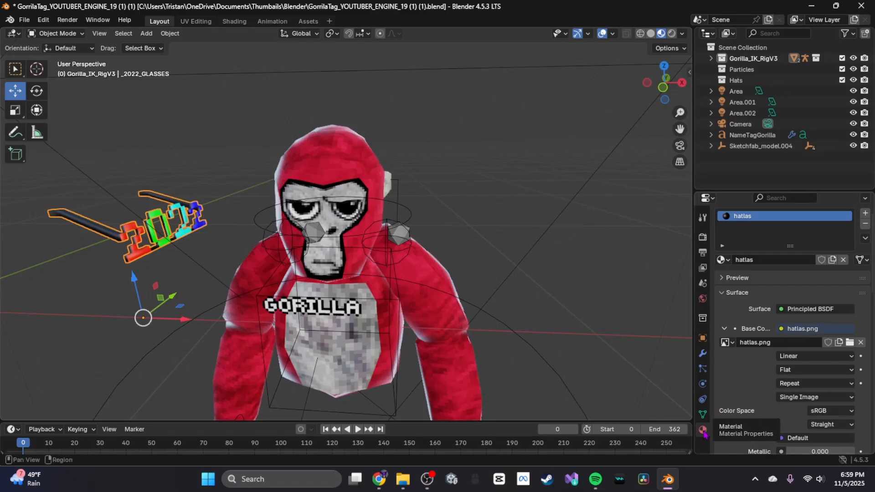
{"action": "left_click", "coordinate": [781, 329]}
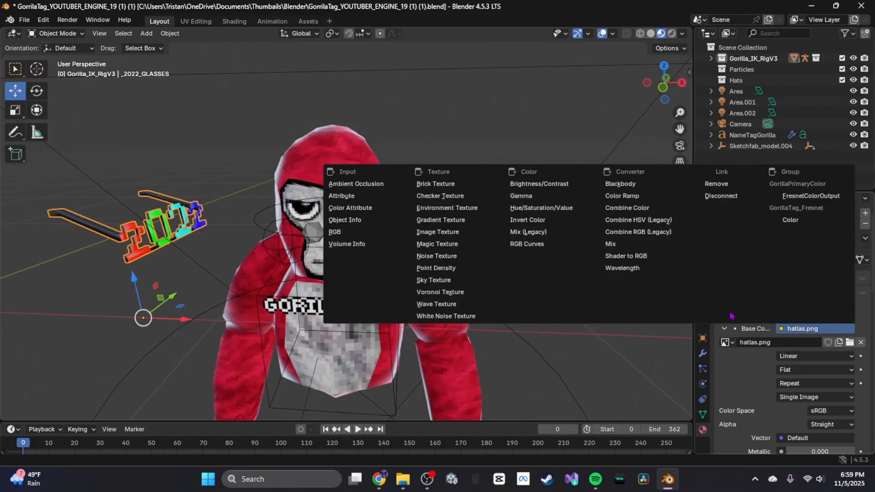
{"action": "left_click", "coordinate": [429, 234]}
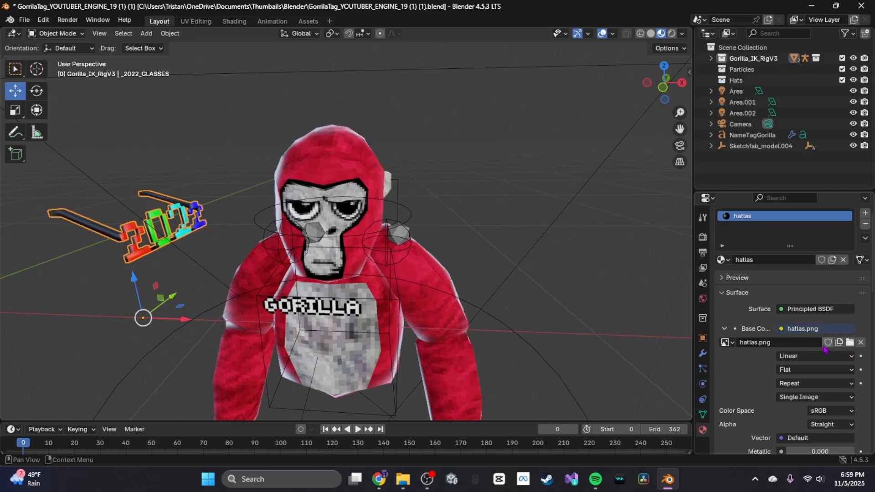
{"action": "left_click", "coordinate": [850, 343]}
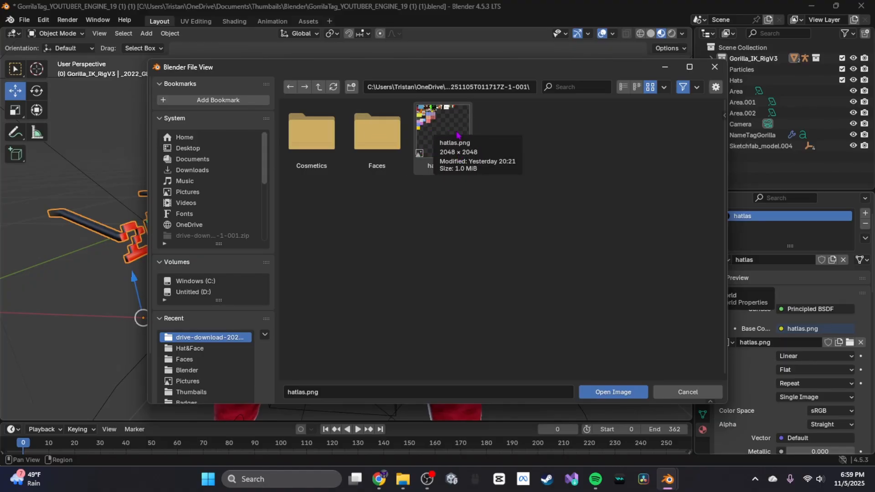
{"action": "left_click", "coordinate": [609, 392]}
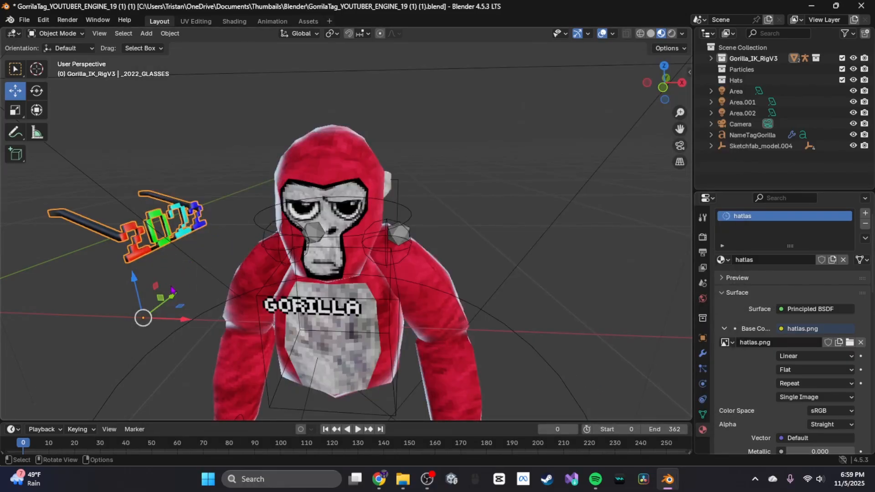
Rotate the 2022 glasses about -93.8° around Z and move them onto the gorilla's face, over its eyes.
{"action": "mouse_move", "coordinate": [221, 295]}
{"action": "middle_mouse_down"}
{"action": "mouse_move", "coordinate": [244, 311]}
{"action": "mouse_move", "coordinate": [228, 295]}
{"action": "middle_mouse_up"}
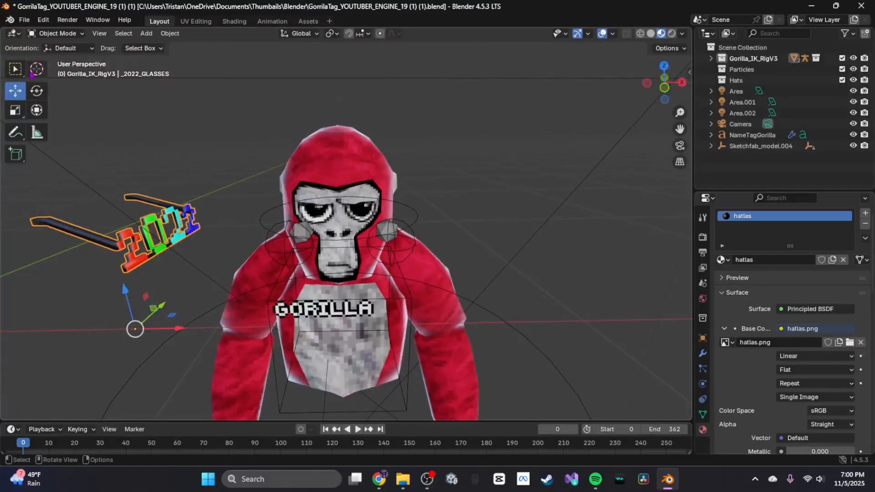
{"action": "mouse_move", "coordinate": [48, 100]}
{"action": "left_mouse_down"}
{"action": "mouse_move", "coordinate": [27, 102]}
{"action": "mouse_move", "coordinate": [94, 91]}
{"action": "mouse_move", "coordinate": [53, 92]}
{"action": "mouse_move", "coordinate": [149, 90]}
{"action": "mouse_move", "coordinate": [50, 94]}
{"action": "left_mouse_up"}
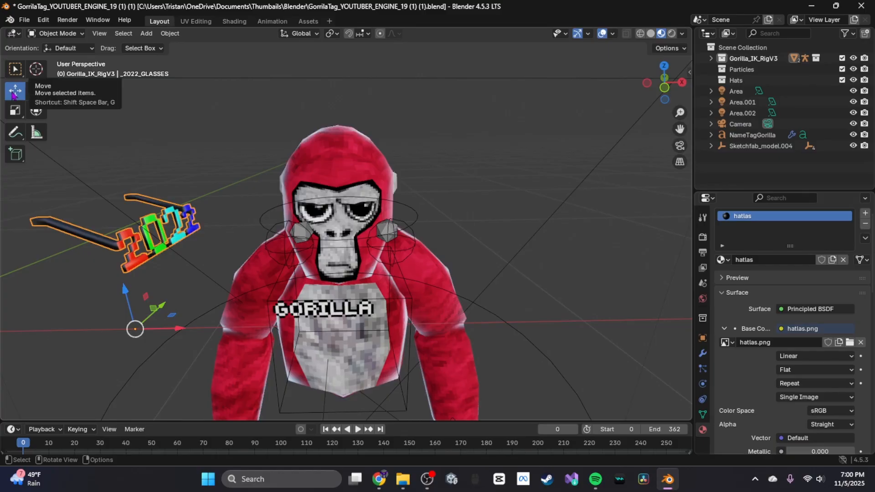
{"action": "left_click_drag", "start_coordinate": [178, 332], "coordinate": [258, 356]}
{"action": "key", "text": "shift+space"}
{"action": "key", "text": "r"}
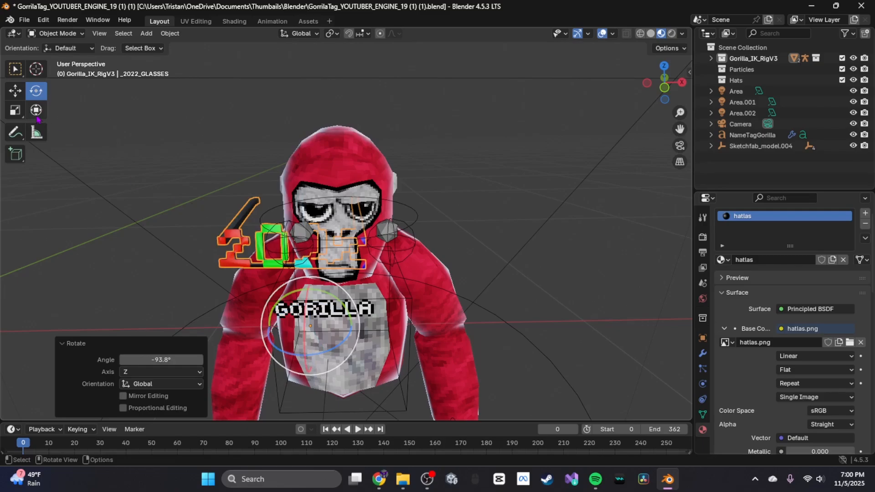
{"action": "left_click", "coordinate": [16, 93]}
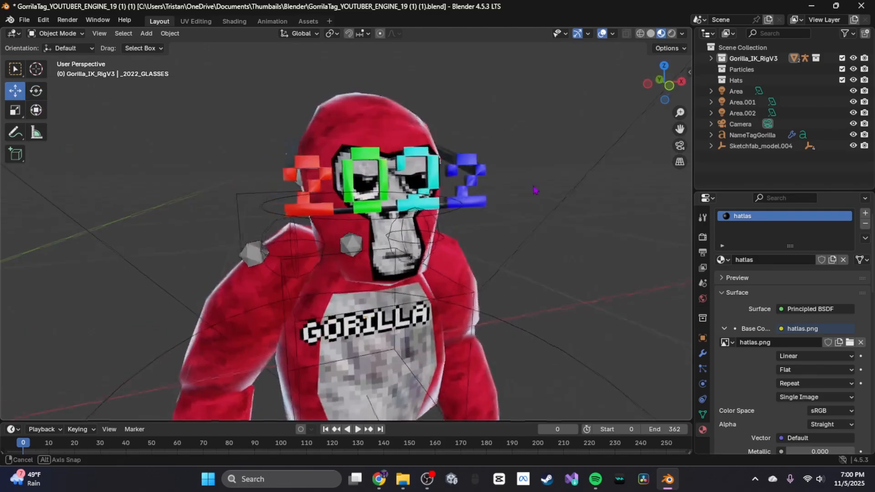
{"action": "middle_click_drag", "start_coordinate": [534, 193], "coordinate": [332, 271]}
Import the baseball cap FBX model from the Cosmetics Hat&Face folder.
{"action": "left_click", "coordinate": [25, 20]}
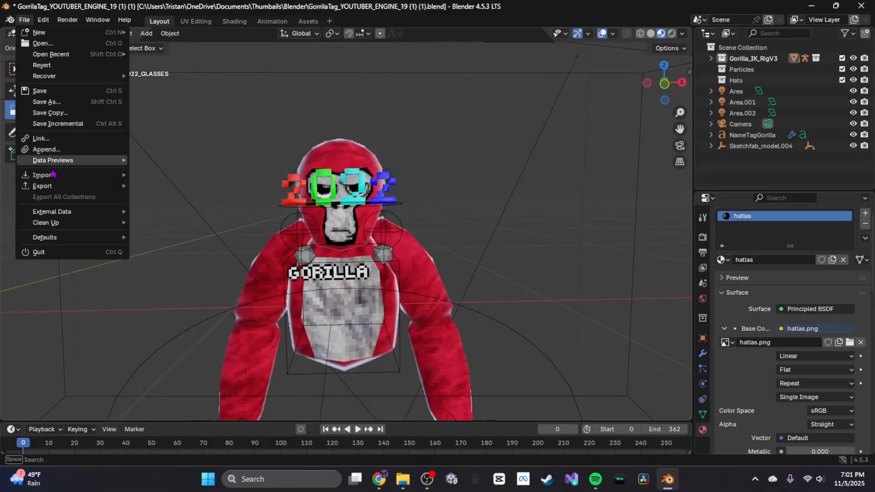
{"action": "mouse_move", "coordinate": [52, 175]}
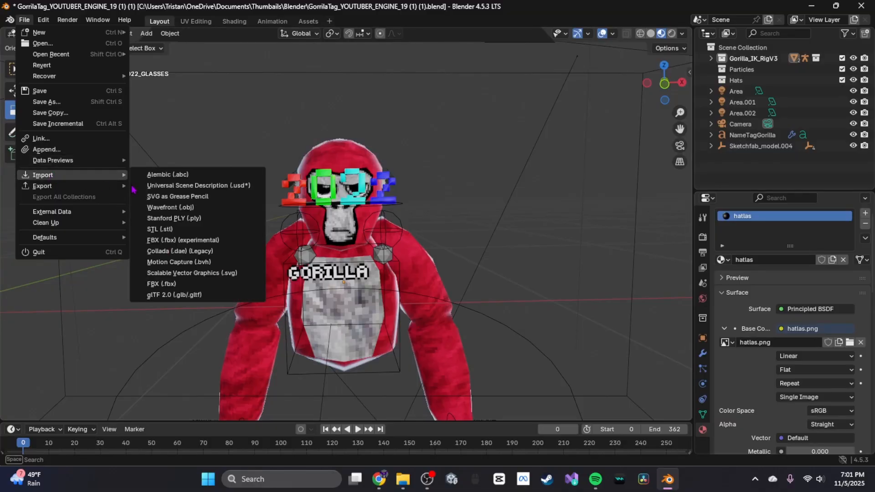
{"action": "left_click", "coordinate": [161, 284]}
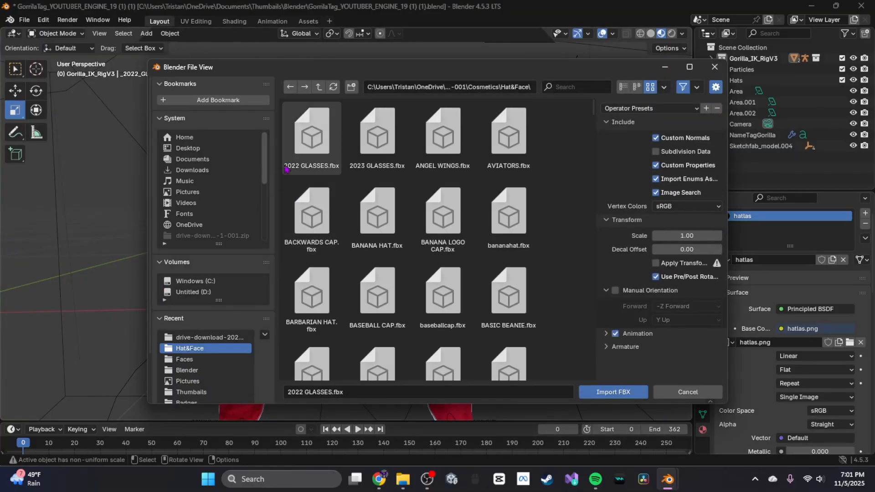
{"action": "left_click", "coordinate": [290, 87]}
{"action": "left_click", "coordinate": [290, 86]}
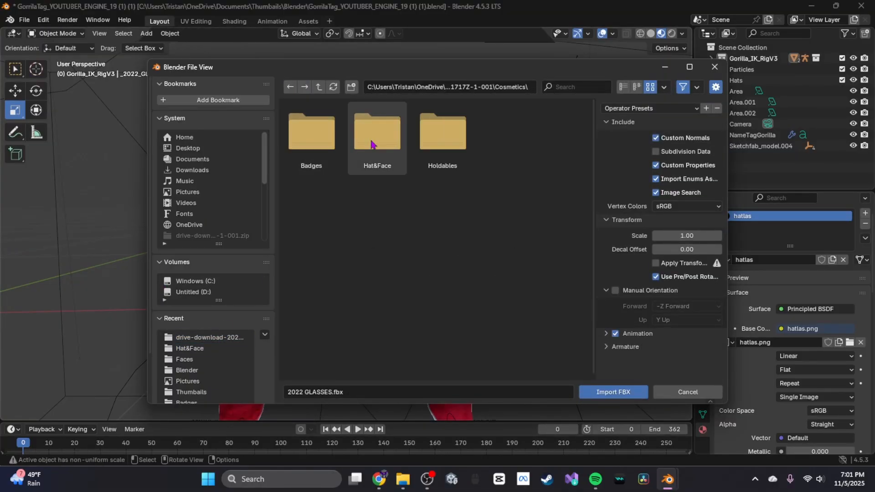
{"action": "double_click", "coordinate": [371, 144]}
{"action": "scroll", "coordinate": [374, 191], "scroll_direction": "down", "scroll_amount": 2}
{"action": "left_click", "coordinate": [377, 230]}
{"action": "left_click", "coordinate": [613, 392]}
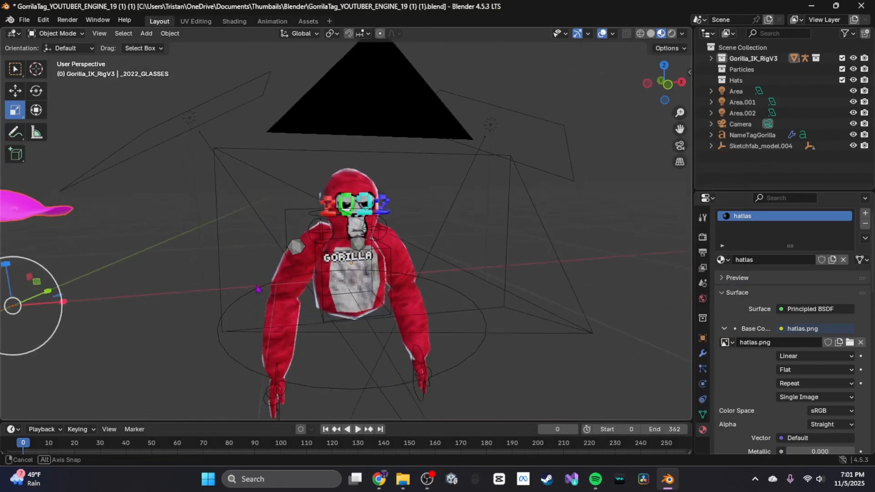
Use an Image Texture as the base color of the cap's hatlas.001 material and load hatlas.png into it.
{"action": "left_click", "coordinate": [782, 329]}
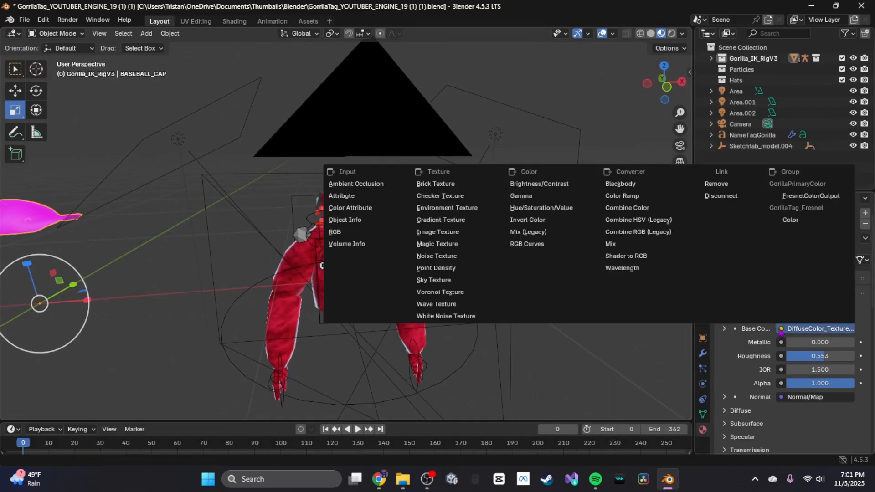
{"action": "left_click", "coordinate": [438, 232]}
{"action": "left_click", "coordinate": [850, 342]}
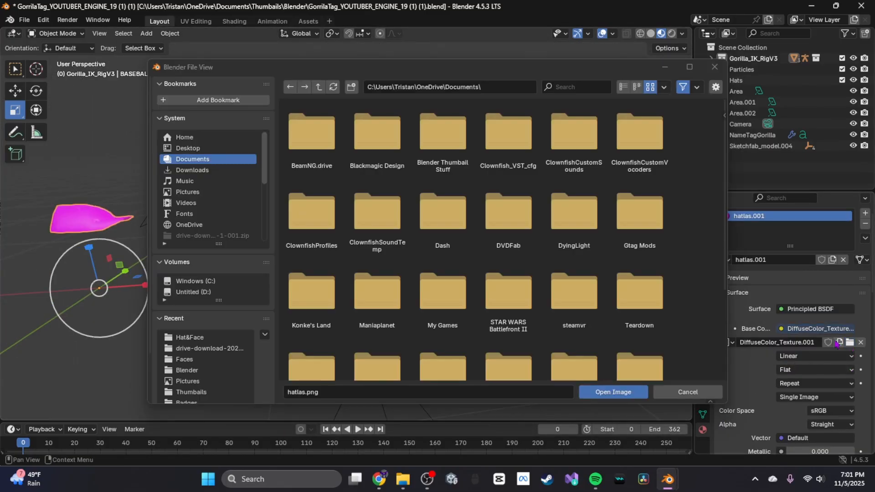
{"action": "scroll", "coordinate": [210, 191], "scroll_direction": "down", "scroll_amount": 5}
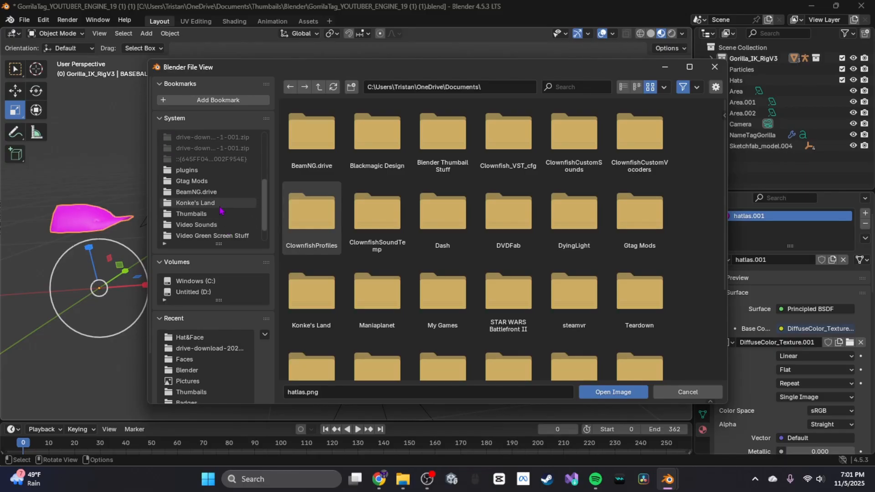
{"action": "left_click", "coordinate": [192, 213]}
{"action": "double_click", "coordinate": [400, 139]}
{"action": "left_click", "coordinate": [440, 145]}
{"action": "left_click", "coordinate": [623, 389]}
Move the baseball cap along X to the gorilla's body and rotate it about -87.7° around Z to face forward.
{"action": "middle_click_drag", "start_coordinate": [273, 246], "coordinate": [306, 273]}
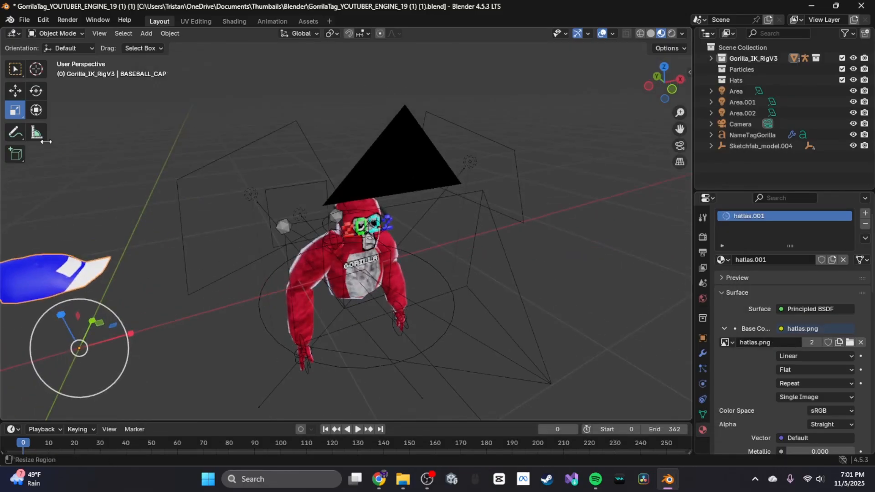
{"action": "left_click", "coordinate": [16, 92]}
{"action": "left_click_drag", "start_coordinate": [130, 334], "coordinate": [397, 259]}
{"action": "middle_click_drag", "start_coordinate": [397, 262], "coordinate": [363, 265]}
{"action": "scroll", "coordinate": [362, 265], "scroll_direction": "up", "scroll_amount": 4}
{"action": "left_click_drag", "start_coordinate": [350, 304], "coordinate": [390, 304]}
{"action": "left_click", "coordinate": [36, 91]}
{"action": "left_click_drag", "start_coordinate": [299, 315], "coordinate": [303, 340]}
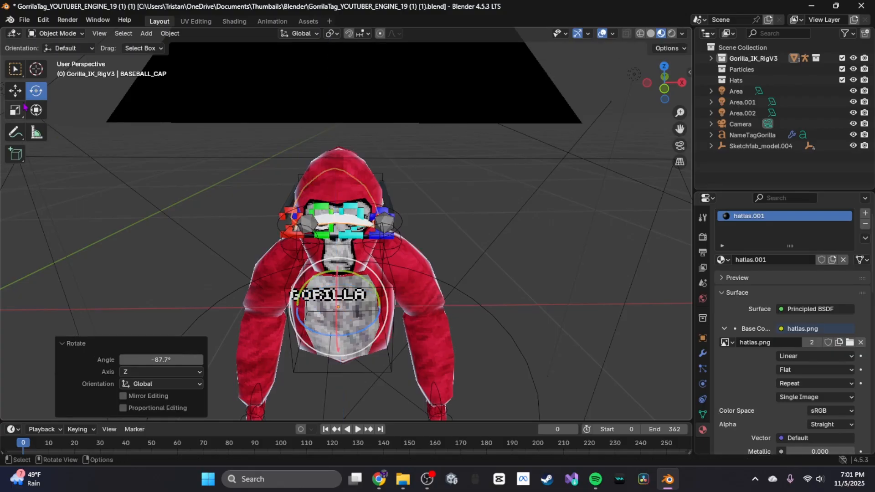
Raise the baseball cap about 0.1 m onto the gorilla's head, shift it about 0.008 m along X and lower it about 0.015 m.
{"action": "left_click", "coordinate": [15, 91]}
{"action": "left_click_drag", "start_coordinate": [381, 307], "coordinate": [383, 307]}
{"action": "left_click_drag", "start_coordinate": [338, 275], "coordinate": [338, 247]}
{"action": "middle_click_drag", "start_coordinate": [337, 249], "coordinate": [201, 267]}
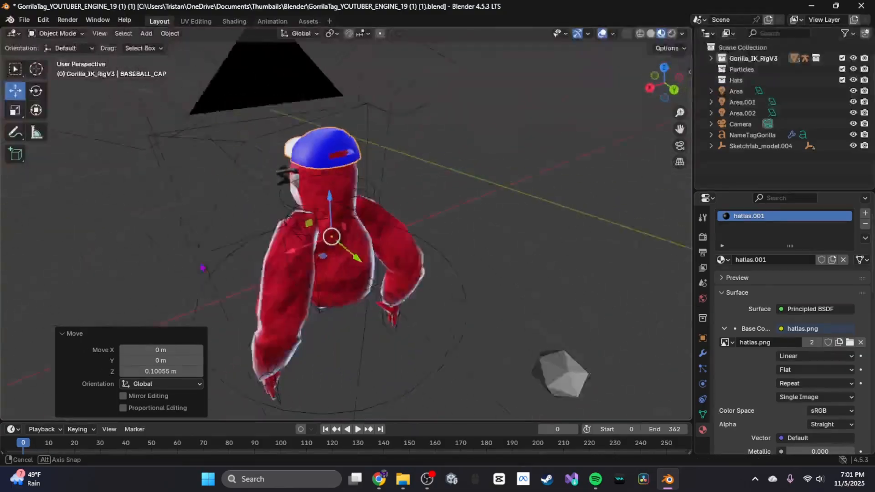
{"action": "scroll", "coordinate": [392, 205], "scroll_direction": "up", "scroll_amount": 3}
{"action": "middle_click_drag", "start_coordinate": [401, 196], "coordinate": [531, 175]}
{"action": "left_click_drag", "start_coordinate": [390, 310], "coordinate": [394, 309]}
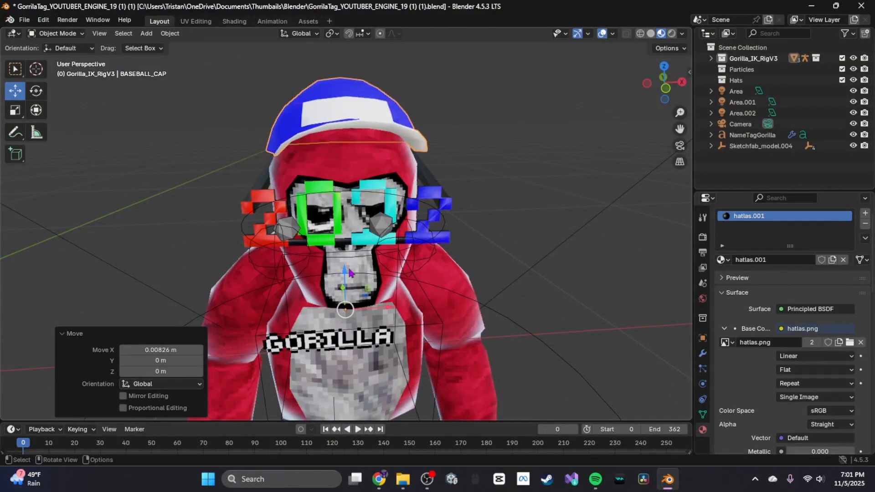
{"action": "left_click_drag", "start_coordinate": [347, 272], "coordinate": [348, 278]}
Fine-tune the cap's fit on the head with nudges of about 0.004 m along X and -0.005 m along Z, and deselect it.
{"action": "middle_click_drag", "start_coordinate": [370, 228], "coordinate": [430, 222]}
{"action": "middle_click_drag", "start_coordinate": [455, 265], "coordinate": [351, 274]}
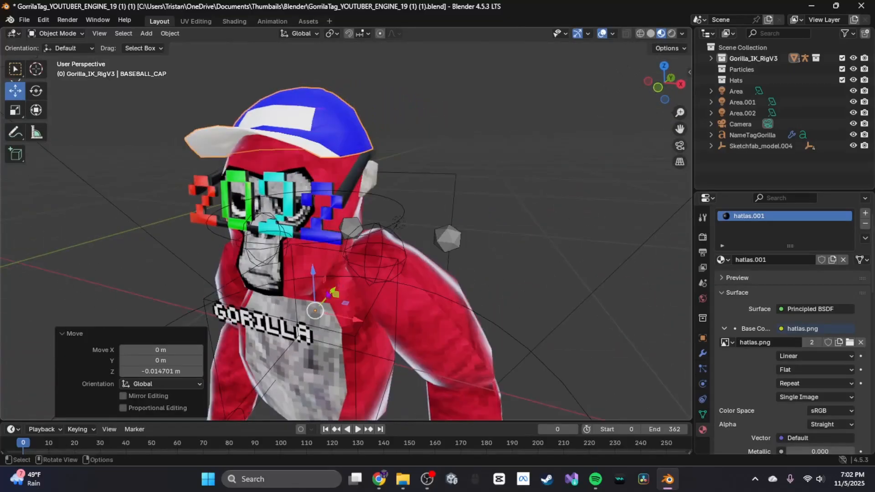
{"action": "left_click_drag", "start_coordinate": [350, 294], "coordinate": [351, 296]}
{"action": "middle_click_drag", "start_coordinate": [364, 294], "coordinate": [410, 297]}
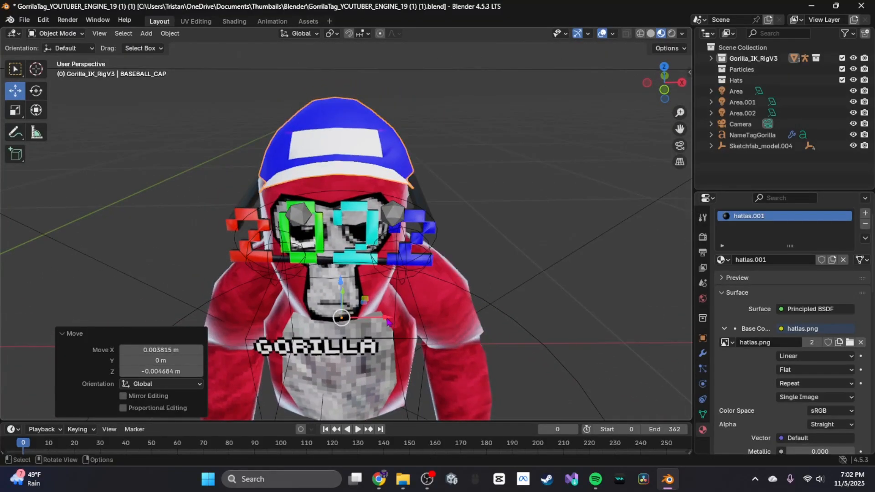
{"action": "left_click_drag", "start_coordinate": [385, 317], "coordinate": [384, 318]}
{"action": "middle_click_drag", "start_coordinate": [372, 307], "coordinate": [555, 255]}
{"action": "left_click", "coordinate": [554, 256]}
{"action": "left_click", "coordinate": [427, 488]}
{"action": "left_click", "coordinate": [427, 488]}
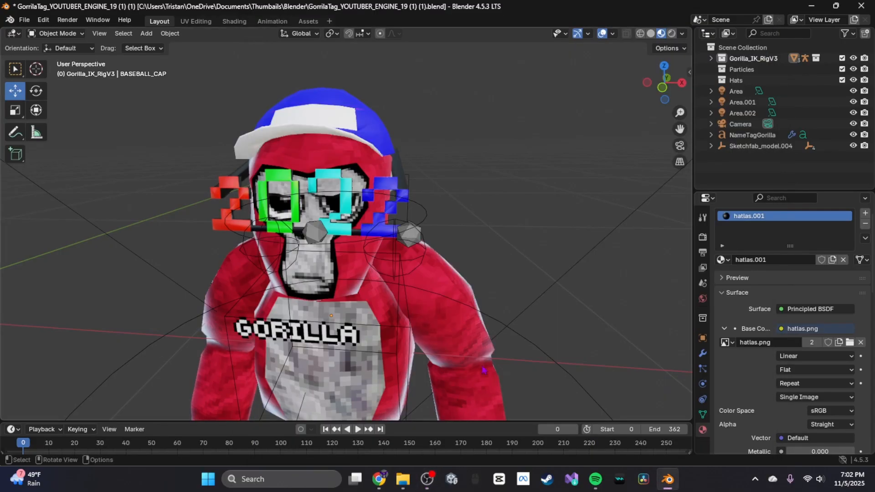
{"action": "scroll", "coordinate": [463, 258], "scroll_direction": "down", "scroll_amount": 5}
{"action": "middle_click_drag", "start_coordinate": [463, 258], "coordinate": [501, 312]}
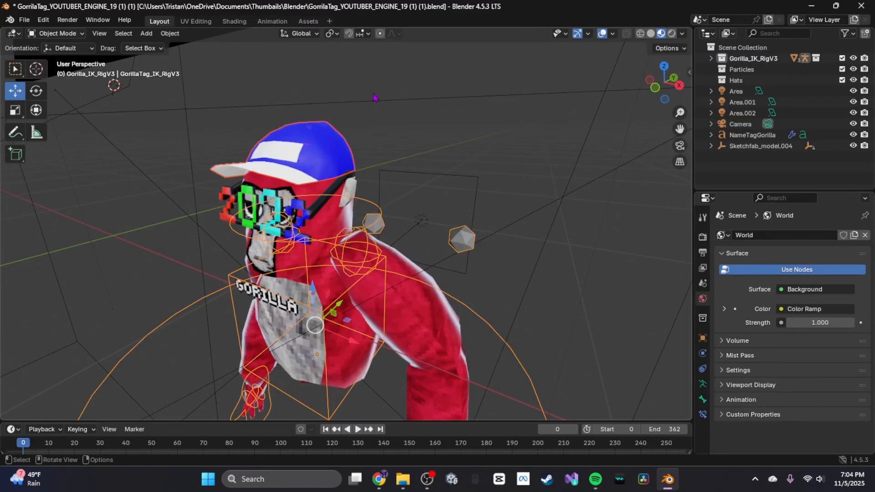
Try rotating the rig's head bone in Pose Mode to see whether the cap follows, and return to Object Mode.
{"action": "middle_click_drag", "start_coordinate": [292, 191], "coordinate": [335, 175]}
{"action": "left_click", "coordinate": [392, 223]}
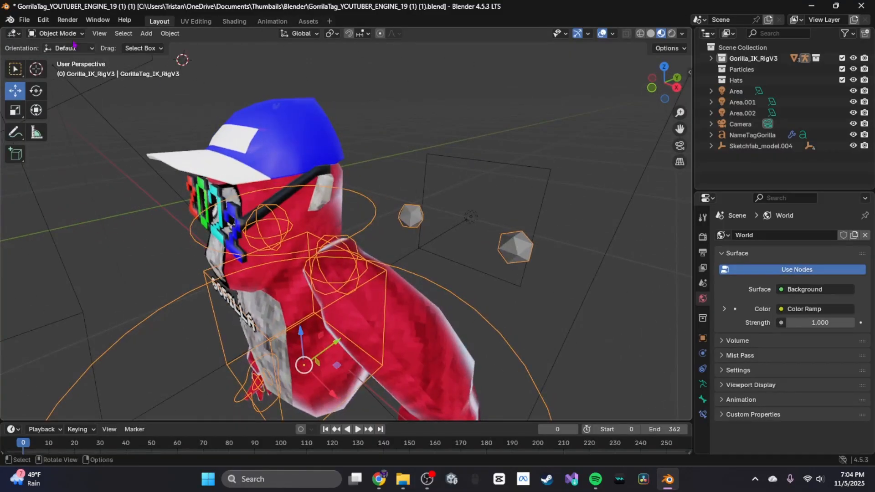
{"action": "left_click", "coordinate": [52, 32]}
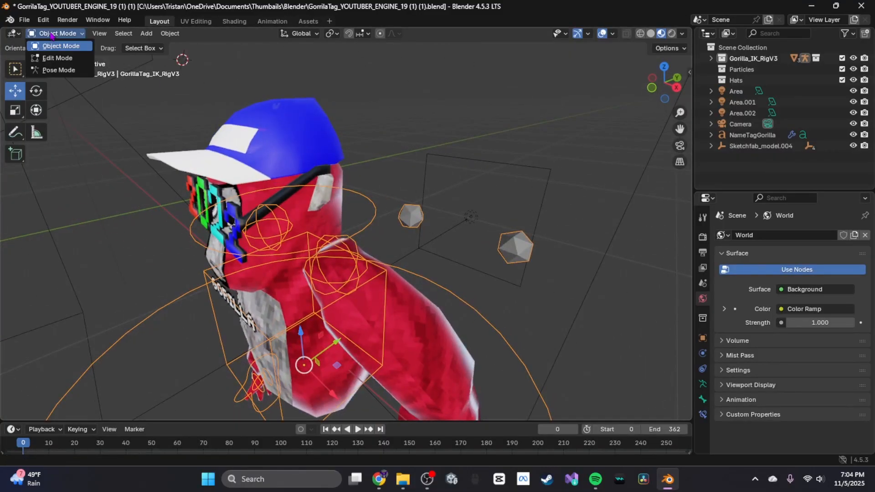
{"action": "left_click", "coordinate": [54, 71]}
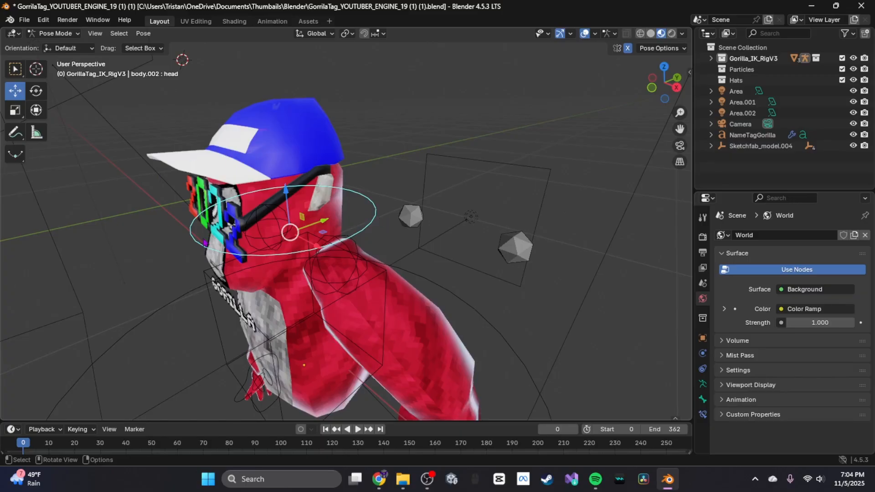
{"action": "left_click", "coordinate": [36, 91]}
{"action": "left_click_drag", "start_coordinate": [309, 213], "coordinate": [313, 215]}
{"action": "middle_click_drag", "start_coordinate": [382, 228], "coordinate": [137, 132]}
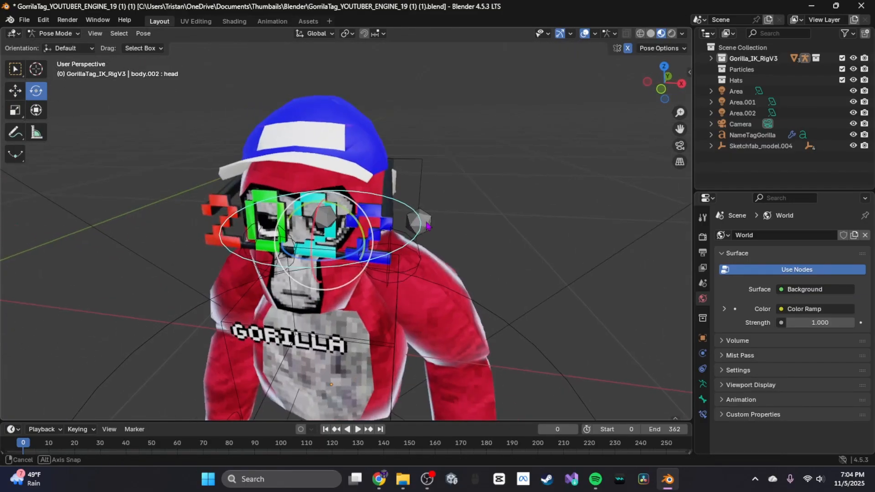
{"action": "left_click", "coordinate": [55, 34]}
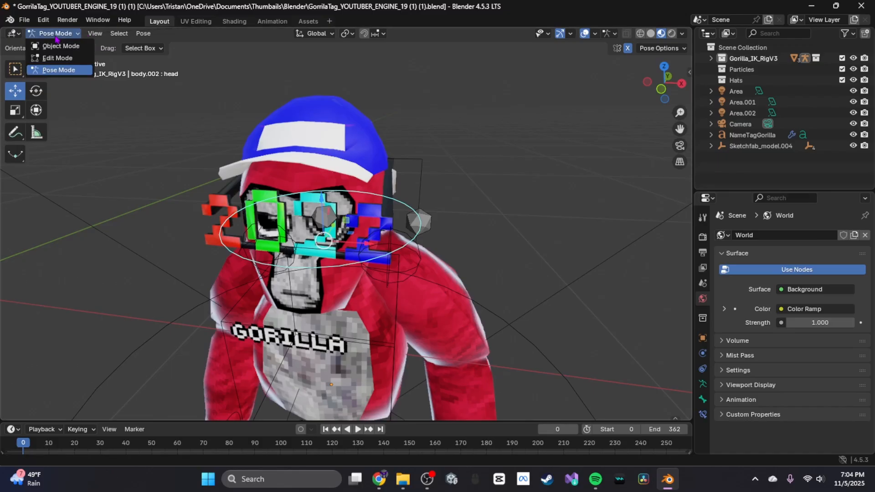
{"action": "left_click", "coordinate": [64, 43]}
Parent the baseball cap to the gorilla rig's head bone in Pose Mode, using the Bone parenting type.
{"action": "left_click", "coordinate": [334, 157]}
{"action": "middle_click_drag", "start_coordinate": [335, 159], "coordinate": [353, 192]}
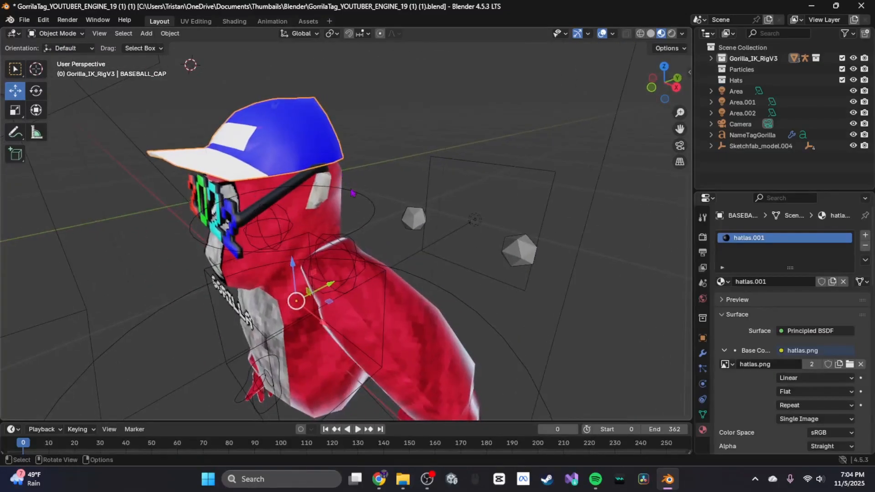
{"action": "left_click", "coordinate": [365, 231], "text": "shift"}
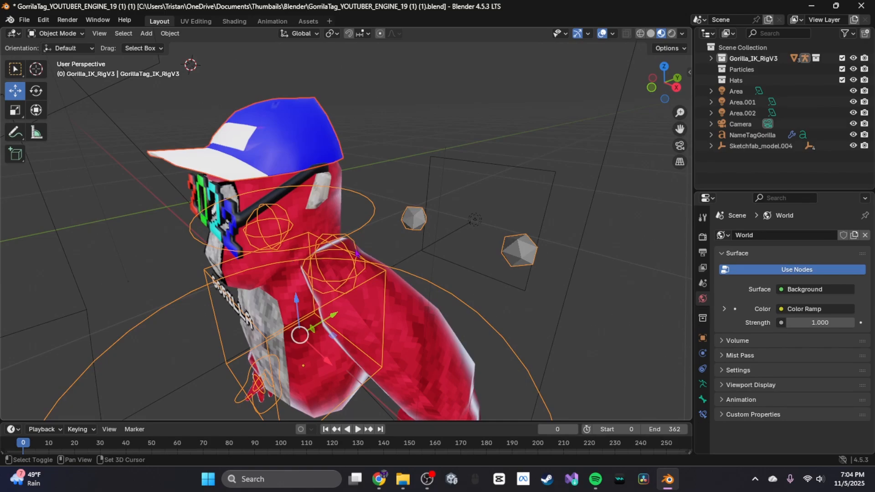
{"action": "middle_click_drag", "start_coordinate": [339, 252], "coordinate": [359, 251]}
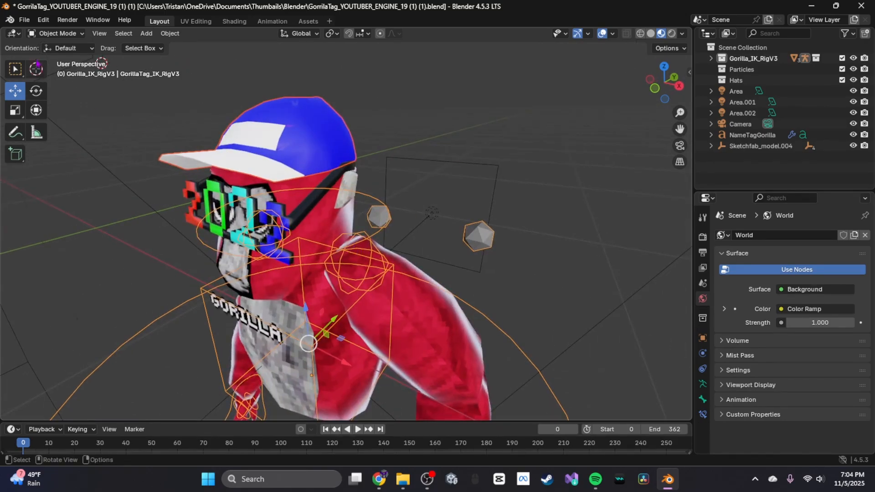
{"action": "left_click", "coordinate": [61, 35]}
{"action": "left_click", "coordinate": [60, 69]}
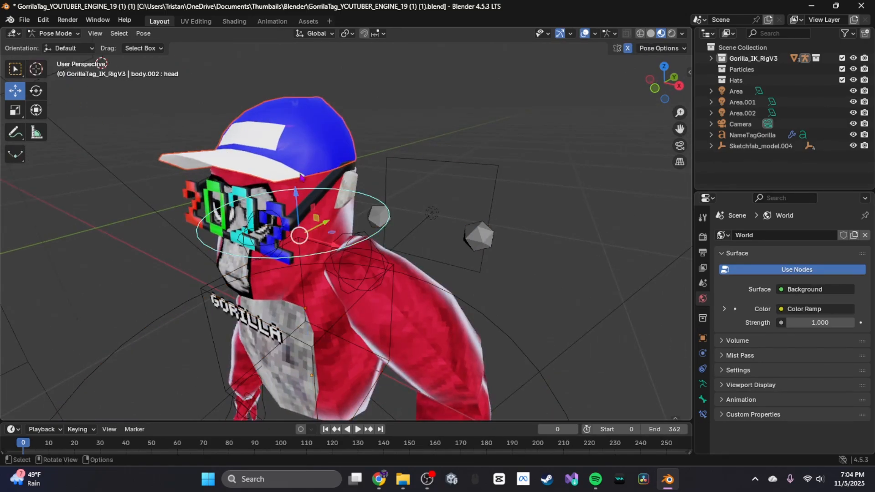
{"action": "middle_click_drag", "start_coordinate": [302, 178], "coordinate": [270, 174]}
{"action": "scroll", "coordinate": [341, 210], "scroll_direction": "up", "scroll_amount": 1}
{"action": "middle_click_drag", "start_coordinate": [355, 214], "coordinate": [366, 219]}
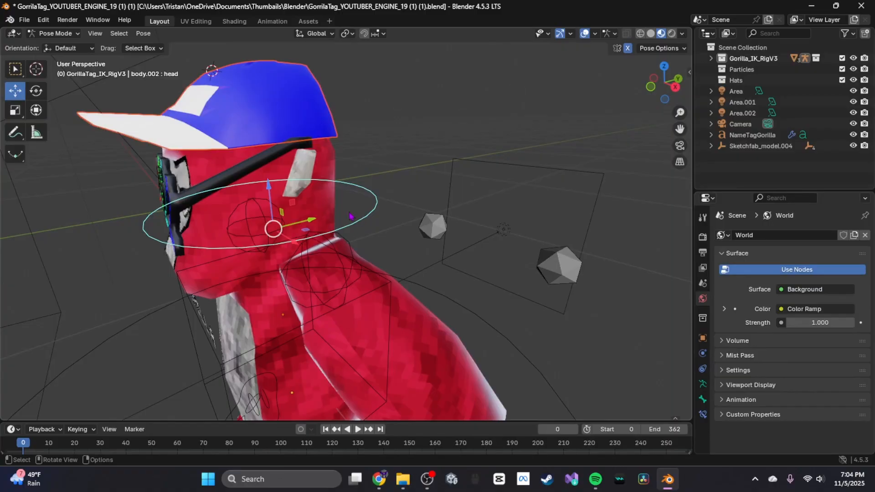
{"action": "key", "text": "ctrl+p"}
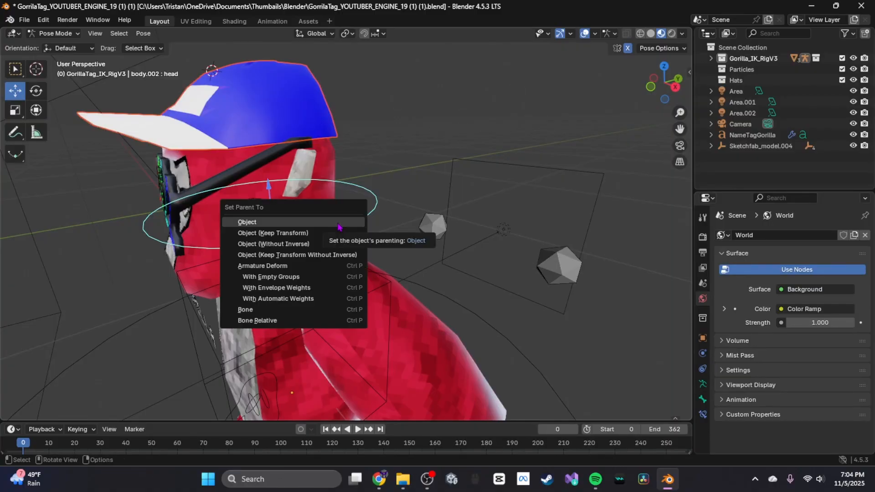
{"action": "left_click", "coordinate": [298, 310]}
Rotate the head bone to tilt the gorilla's head with its cosmetics, including turns of about -4.29° and -6.8° around Y.
{"action": "middle_click_drag", "start_coordinate": [346, 228], "coordinate": [360, 222]}
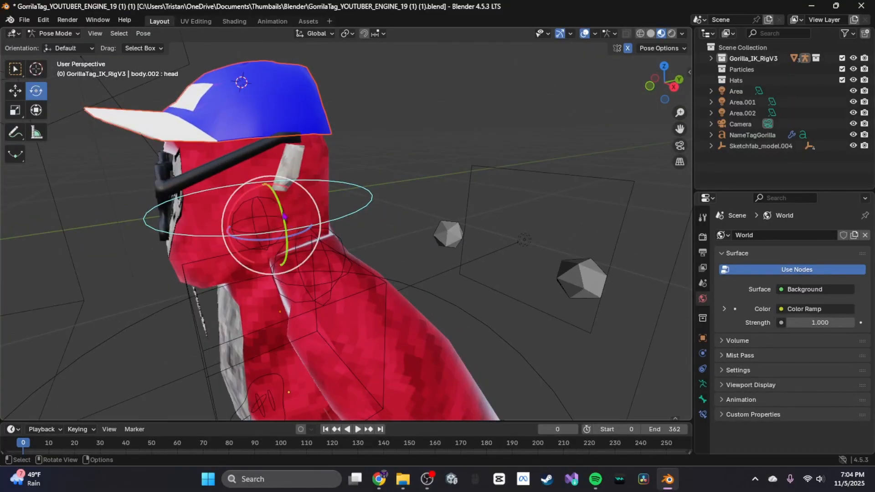
{"action": "left_click_drag", "start_coordinate": [289, 221], "coordinate": [309, 215]}
{"action": "middle_click_drag", "start_coordinate": [319, 215], "coordinate": [370, 212]}
{"action": "left_click_drag", "start_coordinate": [360, 219], "coordinate": [386, 206]}
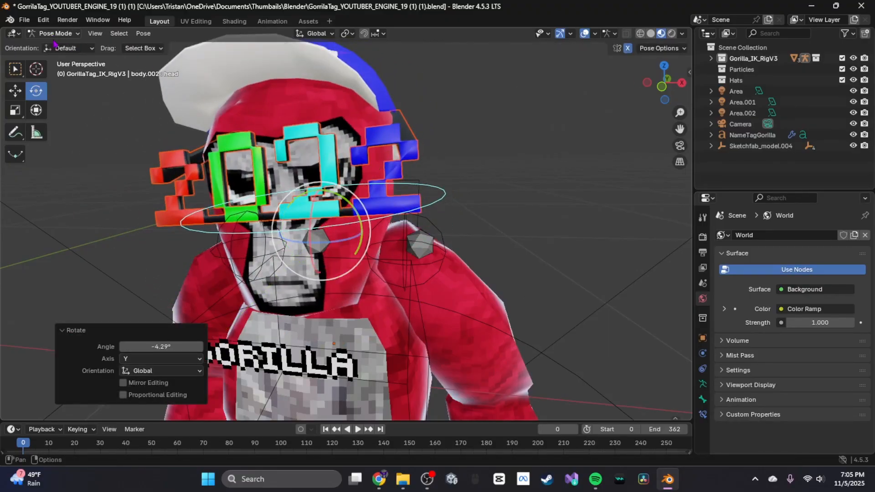
{"action": "middle_click_drag", "start_coordinate": [250, 198], "coordinate": [339, 219]}
{"action": "left_click_drag", "start_coordinate": [373, 214], "coordinate": [381, 205]}
{"action": "scroll", "coordinate": [402, 225], "scroll_direction": "down", "scroll_amount": 2}
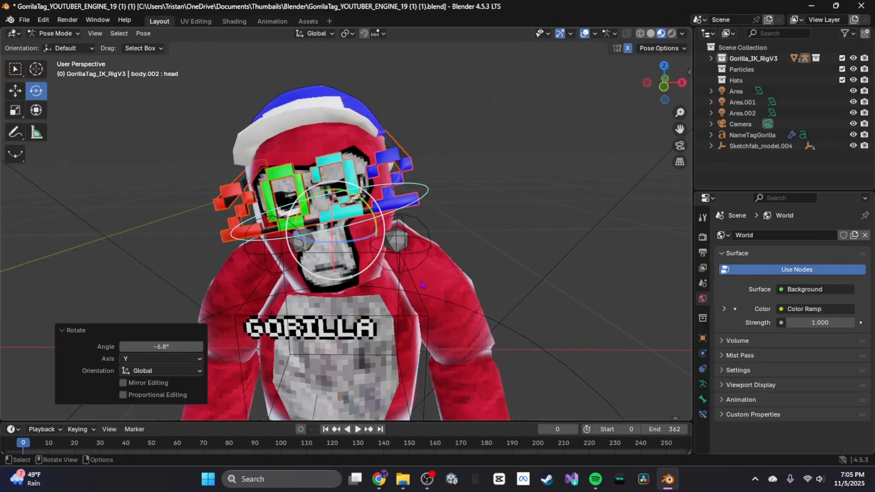
Rotate the gorilla's left shoulder bone about 5° around Y.
{"action": "middle_click_drag", "start_coordinate": [422, 285], "coordinate": [347, 223]}
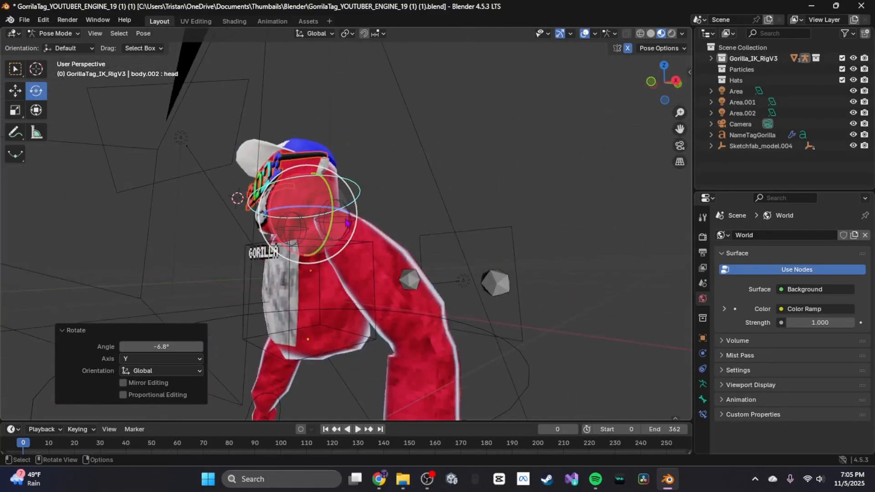
{"action": "left_click", "coordinate": [347, 223]}
{"action": "middle_click_drag", "start_coordinate": [430, 261], "coordinate": [450, 279]}
{"action": "mouse_move", "coordinate": [387, 227]}
{"action": "left_mouse_down"}
{"action": "mouse_move", "coordinate": [379, 214]}
{"action": "mouse_move", "coordinate": [377, 230]}
{"action": "mouse_move", "coordinate": [388, 230]}
{"action": "left_mouse_up"}
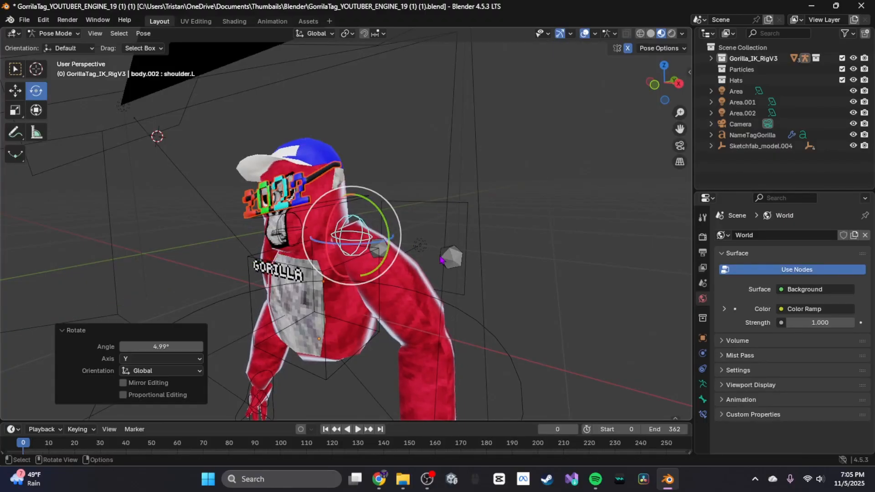
Raise the gorilla's left hand bone about 0.214 m along Z to bend the arm.
{"action": "scroll", "coordinate": [441, 260], "scroll_direction": "down", "scroll_amount": 5}
{"action": "left_click", "coordinate": [379, 338]}
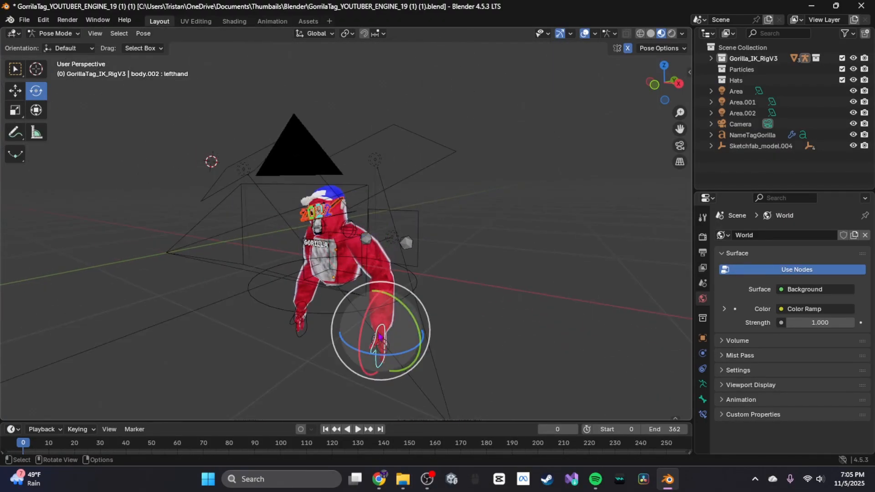
{"action": "left_click", "coordinate": [15, 91]}
{"action": "left_click_drag", "start_coordinate": [382, 292], "coordinate": [383, 263]}
{"action": "scroll", "coordinate": [424, 301], "scroll_direction": "up", "scroll_amount": 2}
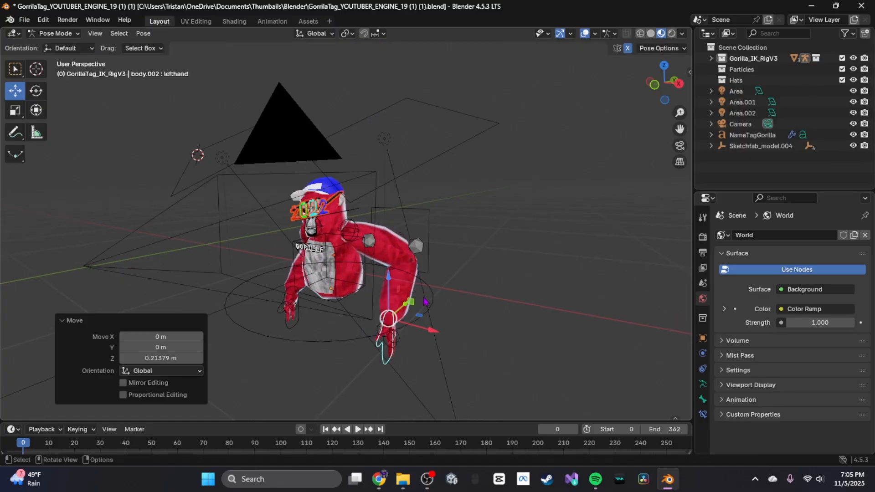
{"action": "scroll", "coordinate": [424, 302], "scroll_direction": "up", "scroll_amount": 1}
{"action": "middle_click_drag", "start_coordinate": [424, 301], "coordinate": [453, 312]}
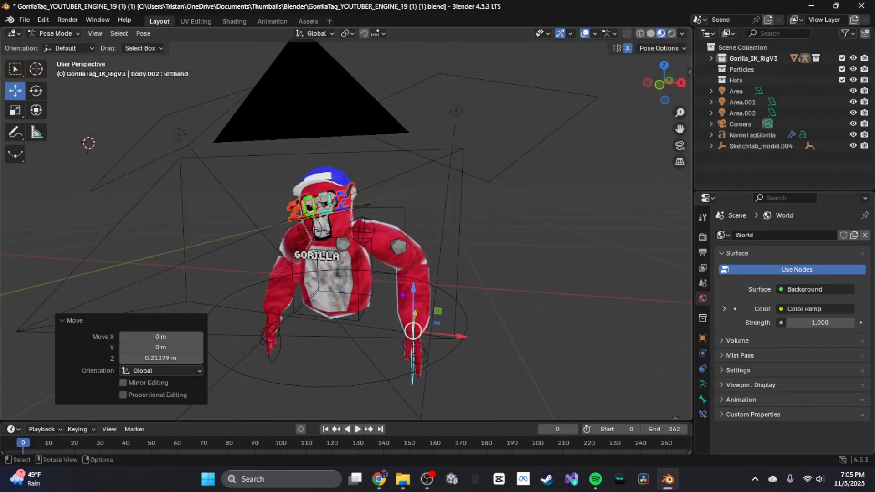
Turn off X-axis mirroring for the pose and raise the gorilla's left hand bone about 0.02 m along Z.
{"action": "middle_click_drag", "start_coordinate": [443, 336], "coordinate": [426, 347]}
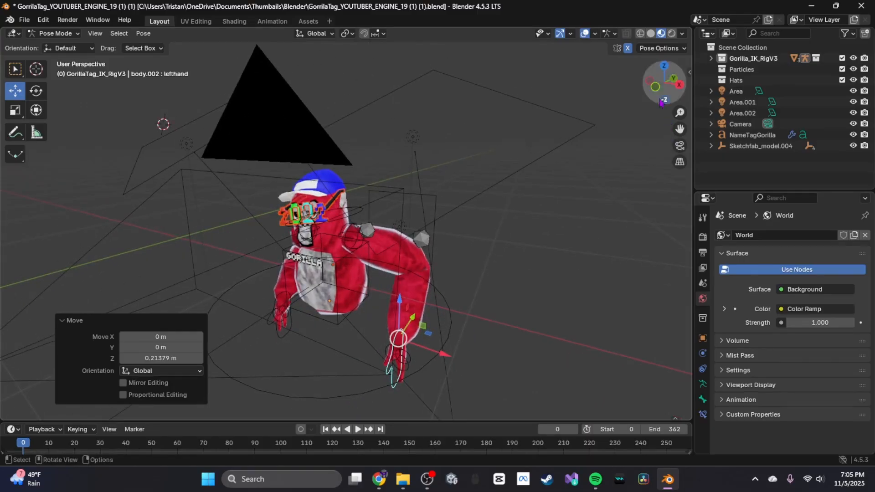
{"action": "left_click", "coordinate": [628, 50]}
{"action": "mouse_move", "coordinate": [401, 296]}
{"action": "left_mouse_down"}
{"action": "mouse_move", "coordinate": [397, 262]}
{"action": "mouse_move", "coordinate": [397, 291]}
{"action": "left_mouse_up"}
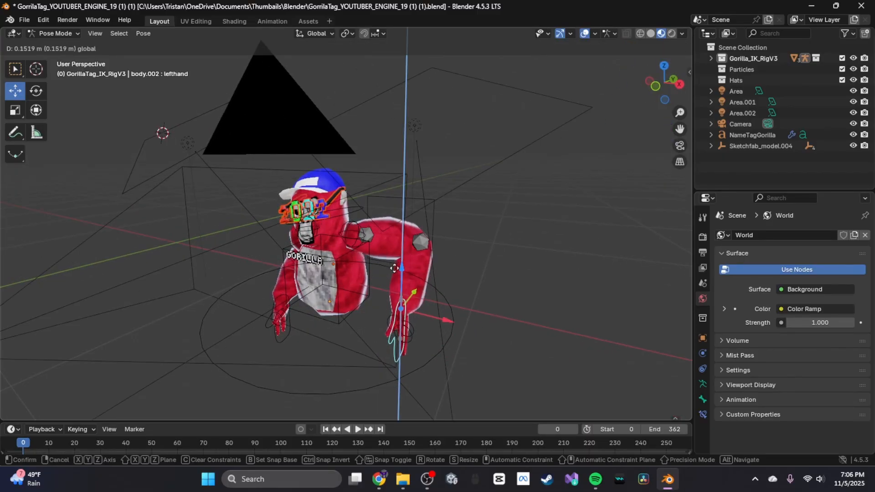
{"action": "middle_click_drag", "start_coordinate": [396, 292], "coordinate": [423, 288]}
{"action": "scroll", "coordinate": [383, 223], "scroll_direction": "up", "scroll_amount": 3}
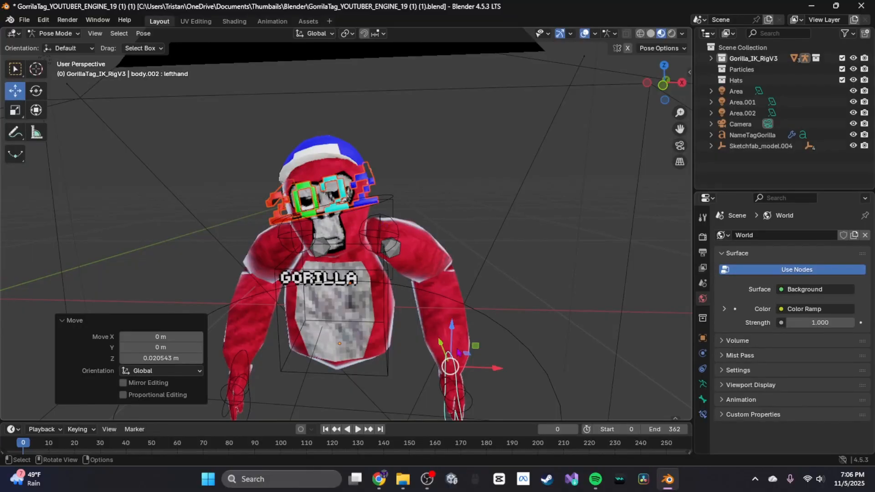
Move the left hand bone along X, Y and Z to bring it up in front of the chest, including about -0.154 m along Y.
{"action": "left_click_drag", "start_coordinate": [495, 368], "coordinate": [443, 363]}
{"action": "middle_click_drag", "start_coordinate": [443, 363], "coordinate": [392, 360]}
{"action": "left_click_drag", "start_coordinate": [413, 355], "coordinate": [397, 368]}
{"action": "middle_click_drag", "start_coordinate": [397, 368], "coordinate": [359, 364]}
{"action": "left_click_drag", "start_coordinate": [352, 384], "coordinate": [347, 387]}
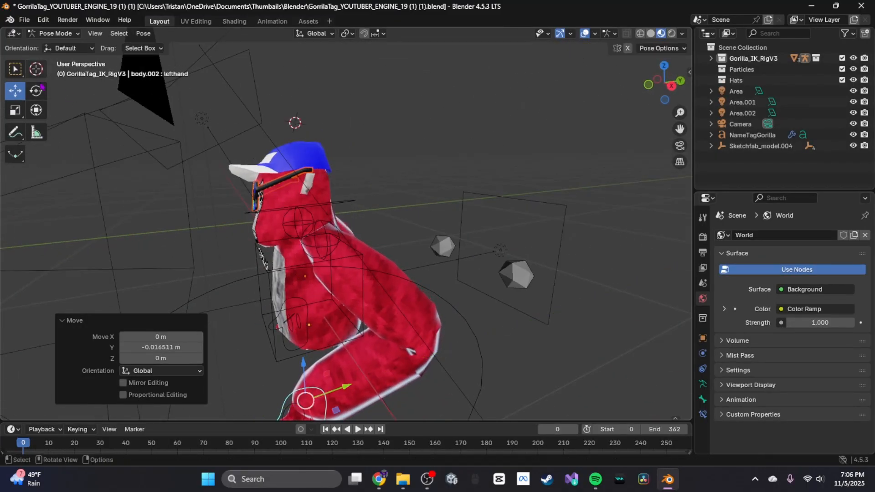
{"action": "left_click_drag", "start_coordinate": [303, 363], "coordinate": [291, 215]}
{"action": "middle_click_drag", "start_coordinate": [292, 215], "coordinate": [325, 221]}
{"action": "left_click_drag", "start_coordinate": [369, 256], "coordinate": [324, 276]}
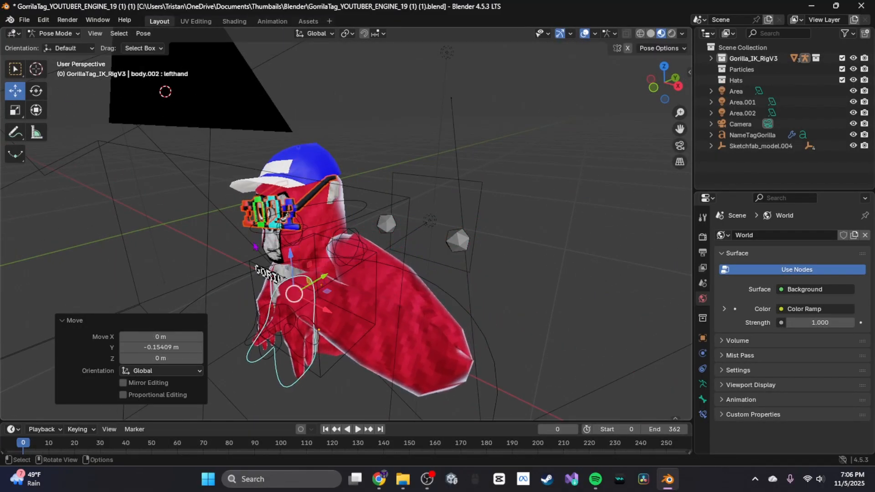
Rotate the left hand bone until its fingers point straight up in a peace sign, and shift the hand slightly outward beside the head.
{"action": "left_click", "coordinate": [36, 91]}
{"action": "left_click_drag", "start_coordinate": [268, 324], "coordinate": [244, 248]}
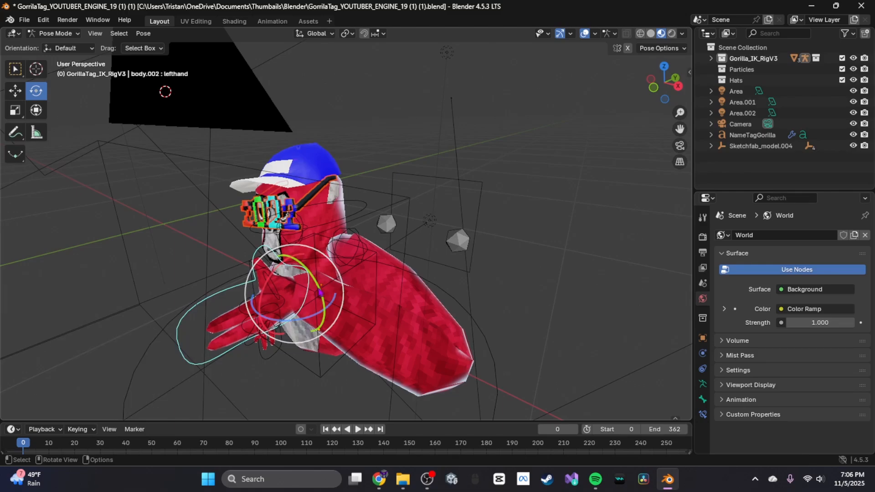
{"action": "left_click_drag", "start_coordinate": [320, 293], "coordinate": [318, 276]}
{"action": "middle_click_drag", "start_coordinate": [318, 276], "coordinate": [355, 280]}
{"action": "left_click_drag", "start_coordinate": [403, 321], "coordinate": [382, 280]}
{"action": "middle_click_drag", "start_coordinate": [382, 280], "coordinate": [262, 273]}
{"action": "left_click_drag", "start_coordinate": [271, 272], "coordinate": [270, 283]}
{"action": "middle_click_drag", "start_coordinate": [291, 278], "coordinate": [437, 263]}
{"action": "left_click", "coordinate": [13, 94]}
{"action": "left_click_drag", "start_coordinate": [444, 263], "coordinate": [459, 267]}
{"action": "left_click", "coordinate": [509, 154]}
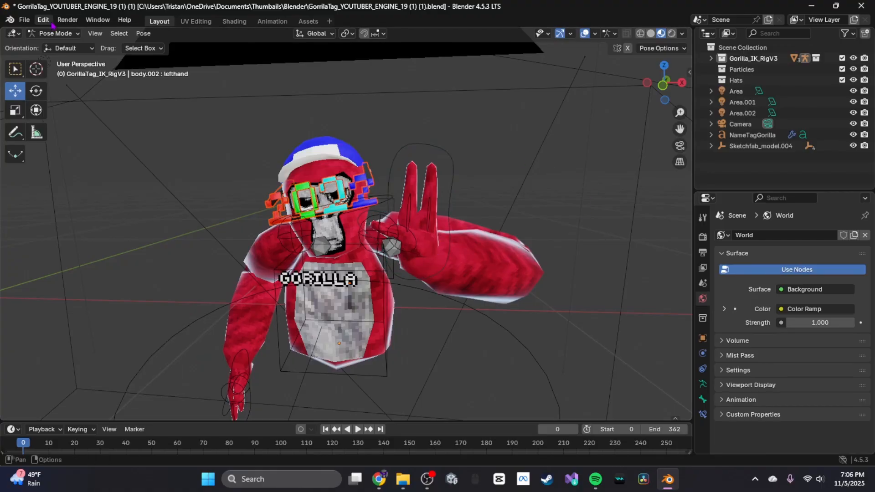
Render the image to check the peace-sign pose, and close the render window.
{"action": "left_click", "coordinate": [65, 21]}
{"action": "left_click", "coordinate": [87, 34]}
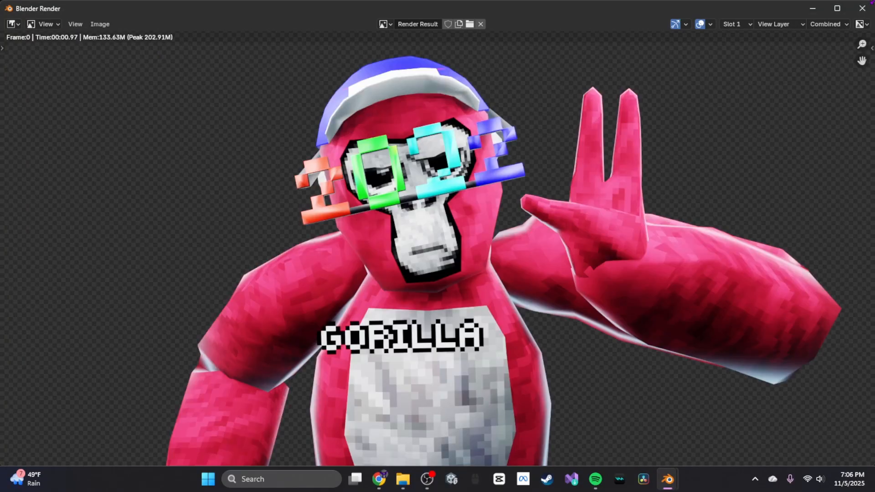
{"action": "left_click", "coordinate": [862, 8]}
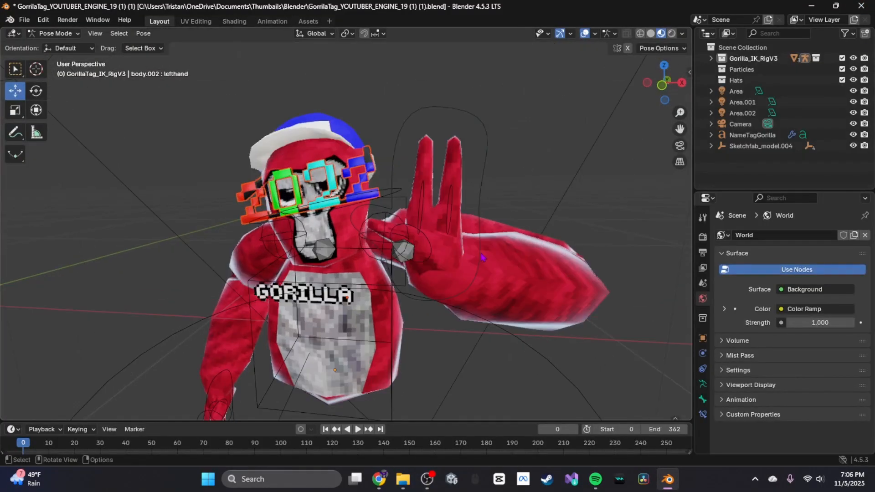
In Object Mode, replace the bruh.png texture of the gorilla model's FaceMaterial with an open-mouthed face from the Faces folder.
{"action": "mouse_move", "coordinate": [435, 241]}
{"action": "middle_mouse_down"}
{"action": "mouse_move", "coordinate": [474, 240]}
{"action": "mouse_move", "coordinate": [441, 237]}
{"action": "middle_mouse_up"}
{"action": "left_click", "coordinate": [53, 34]}
{"action": "left_click", "coordinate": [54, 47]}
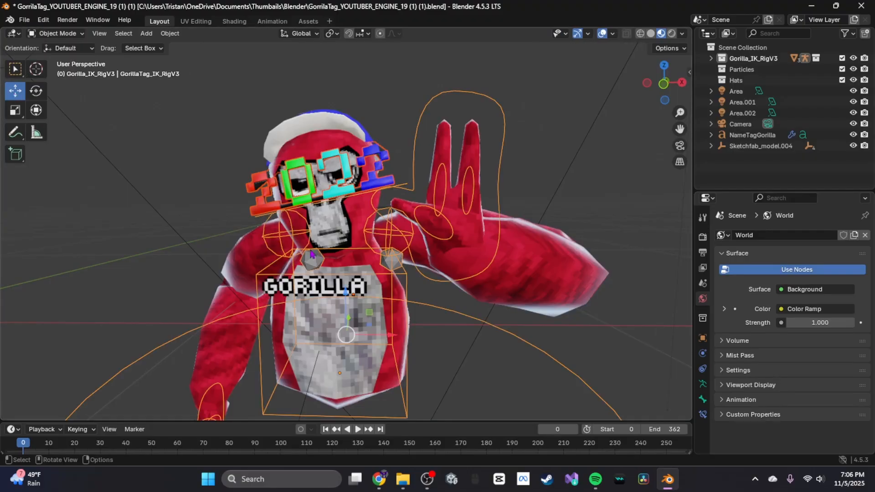
{"action": "left_click", "coordinate": [386, 234]}
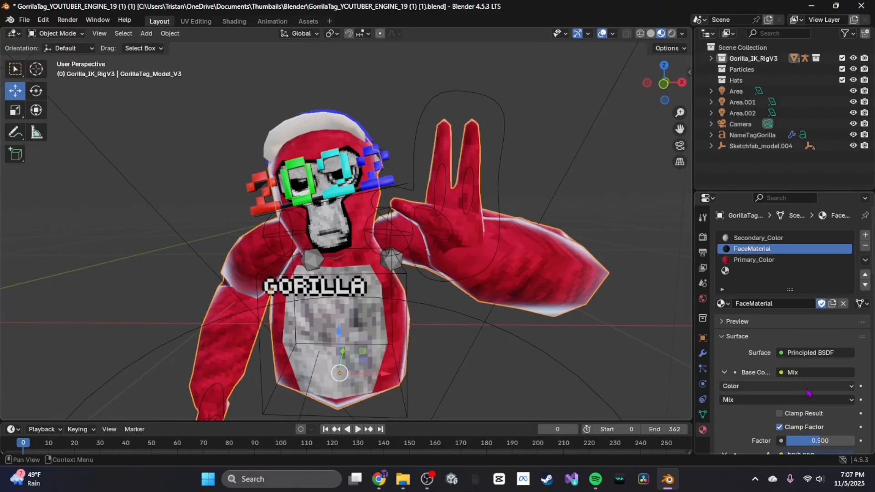
{"action": "scroll", "coordinate": [784, 375], "scroll_direction": "down", "scroll_amount": 2}
{"action": "scroll", "coordinate": [784, 375], "scroll_direction": "down", "scroll_amount": 6}
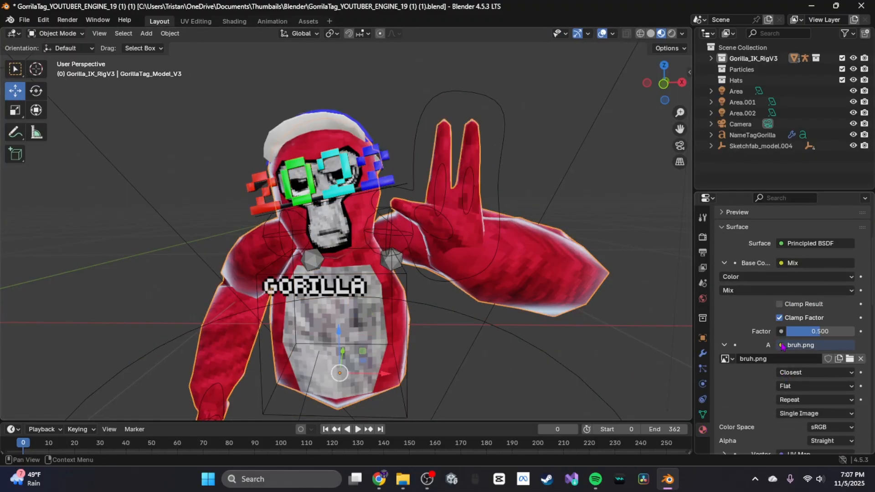
{"action": "left_click", "coordinate": [781, 345]}
{"action": "left_click", "coordinate": [815, 361]}
{"action": "left_click", "coordinate": [850, 359]}
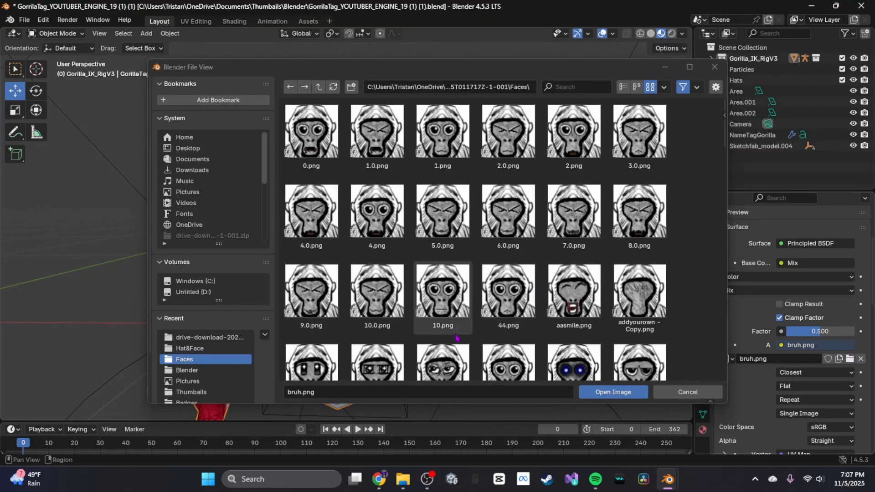
{"action": "scroll", "coordinate": [365, 246], "scroll_direction": "down", "scroll_amount": 5}
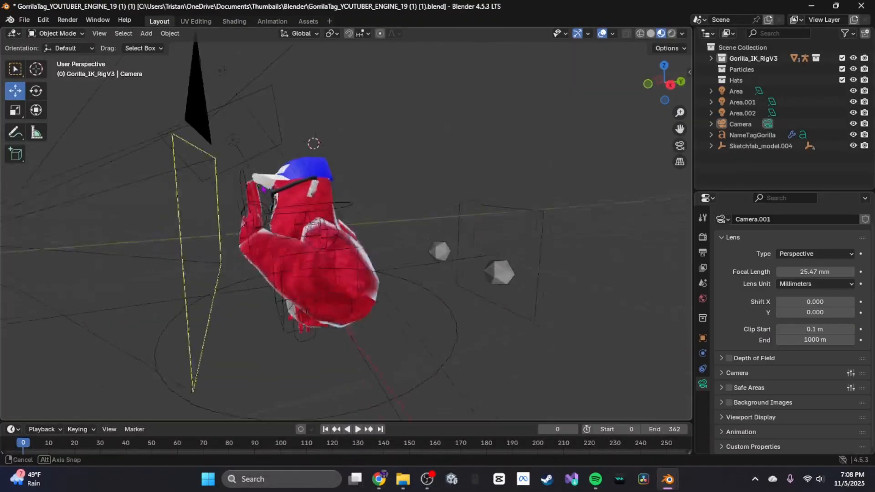
Render the image of the posed gorilla with its new face.
{"action": "middle_click_drag", "start_coordinate": [215, 200], "coordinate": [366, 208]}
{"action": "scroll", "coordinate": [367, 208], "scroll_direction": "up", "scroll_amount": 2}
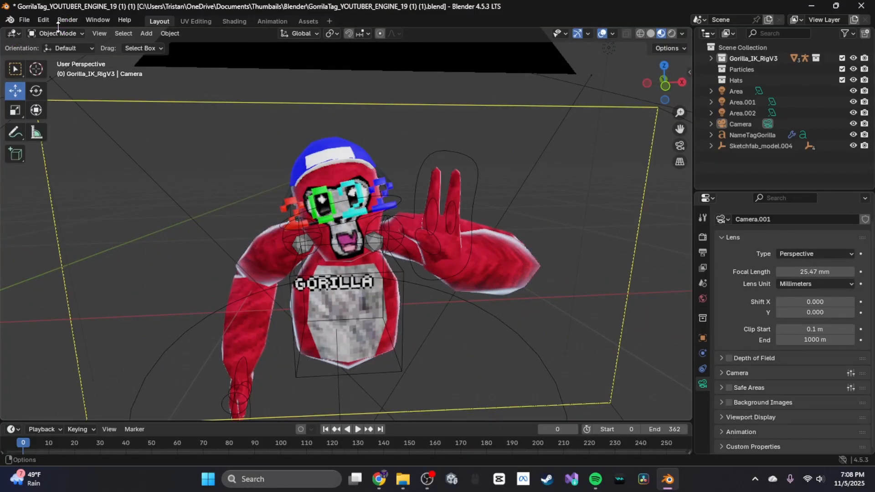
{"action": "key", "text": "F12"}
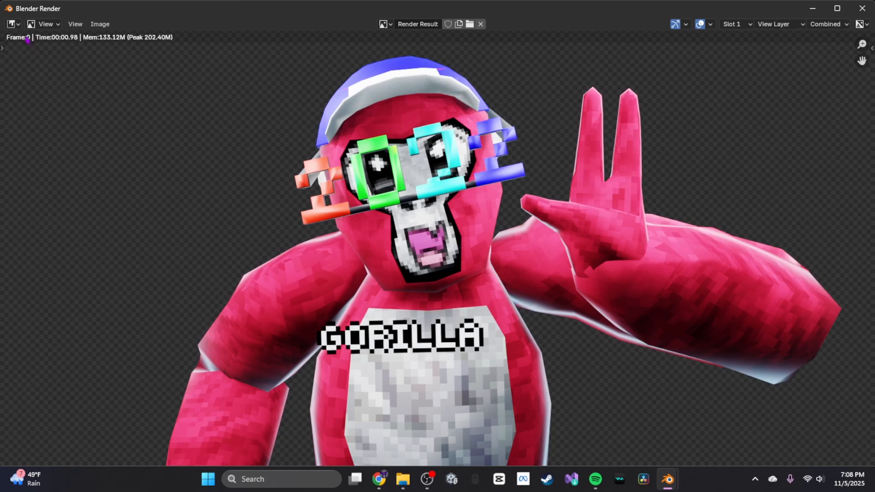
Start saving a copy of the rendered image and choose the Pictures folder as its destination.
{"action": "left_click", "coordinate": [99, 25]}
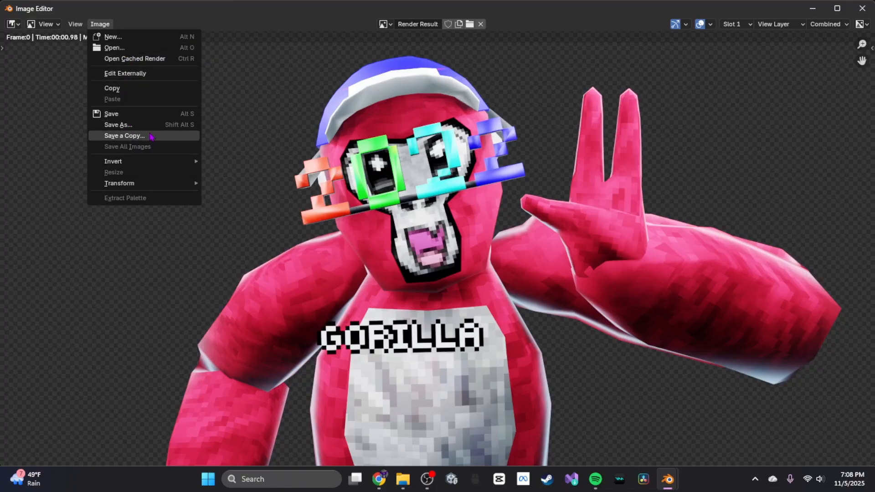
{"action": "left_click", "coordinate": [130, 136]}
{"action": "scroll", "coordinate": [222, 205], "scroll_direction": "up", "scroll_amount": 6}
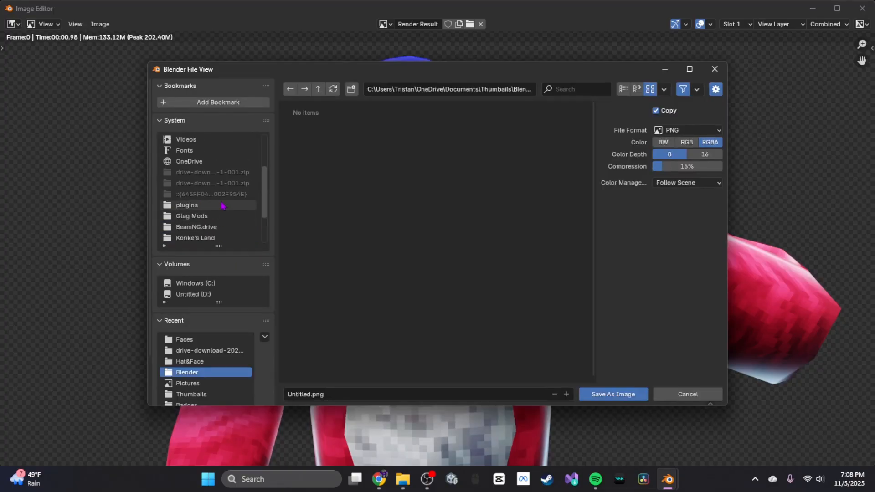
{"action": "left_click", "coordinate": [187, 162]}
{"action": "scroll", "coordinate": [201, 196], "scroll_direction": "down", "scroll_amount": 6}
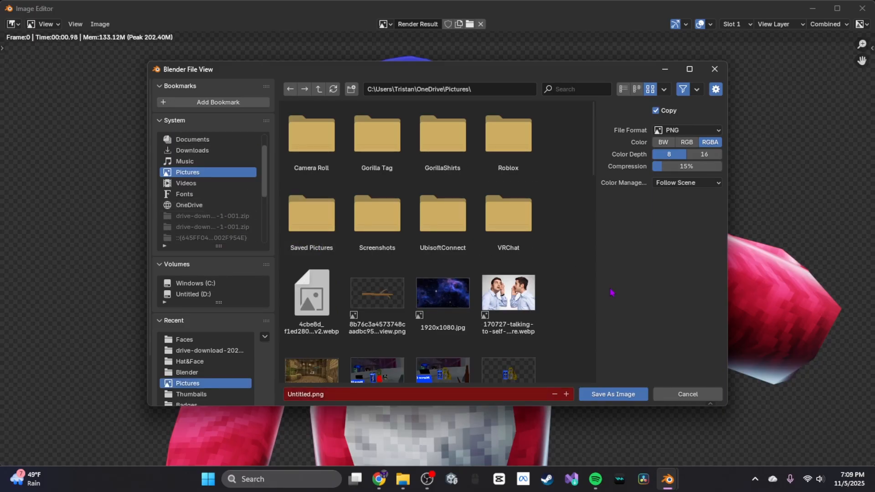
Name the rendered copy Tutorial.png and save it as a PNG image.
{"action": "double_click", "coordinate": [330, 392]}
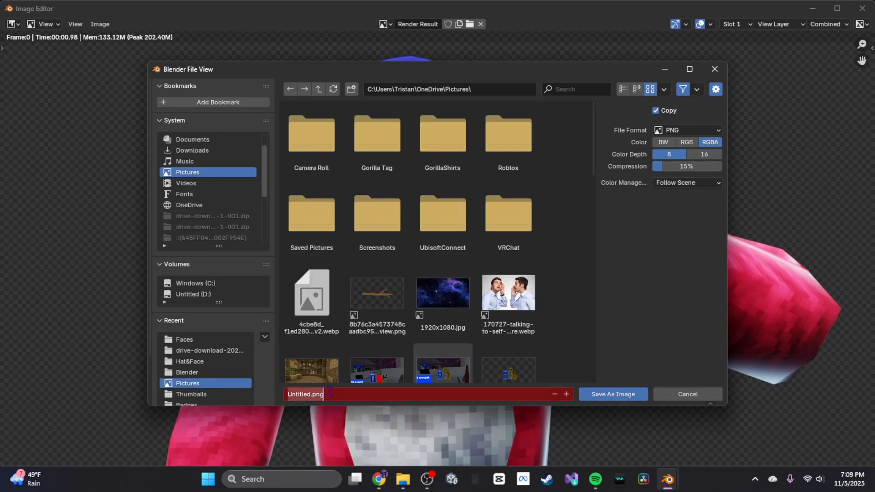
{"action": "key", "text": "Left"}
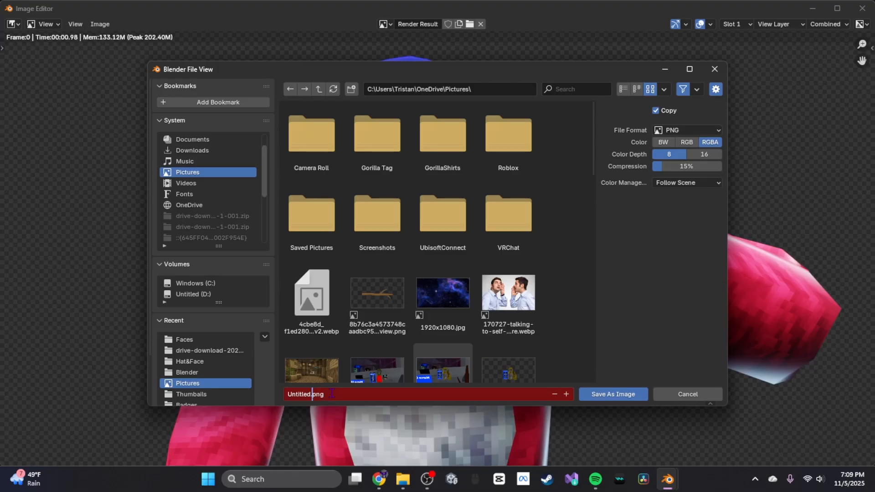
{"action": "key", "text": "BackSpace"}
{"action": "key", "text": "BackSpace"}
{"action": "key", "text": "BackSpace"}
{"action": "type", "text": "Tutorial"}
{"action": "left_click", "coordinate": [608, 393]}
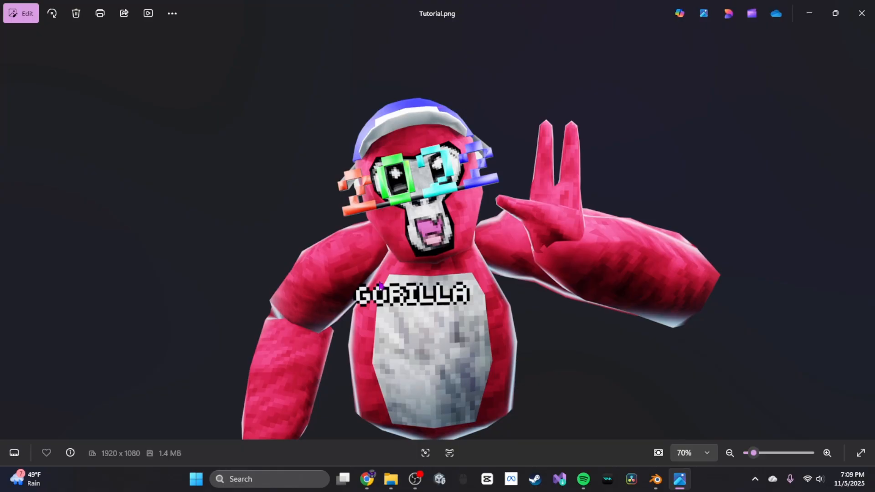
Close the Tutorial.png preview and close the Blender project, saving its changes.
{"action": "left_click", "coordinate": [862, 13]}
{"action": "left_click", "coordinate": [861, 6]}
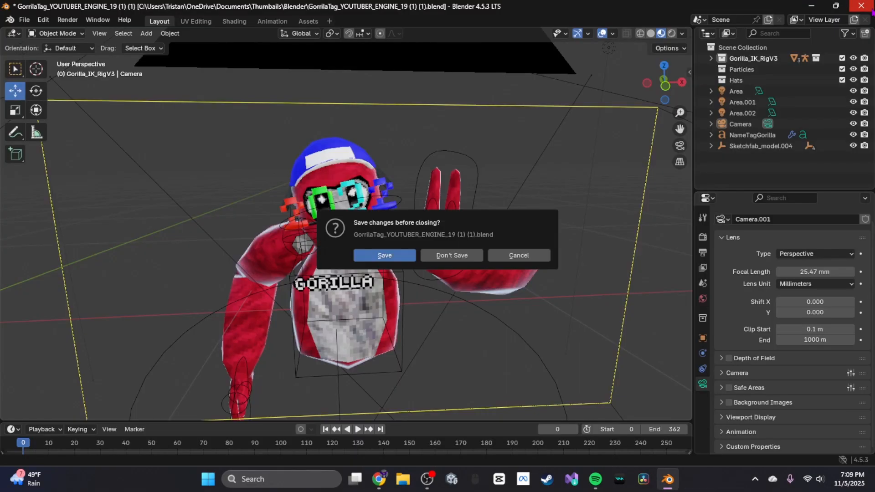
{"action": "left_click", "coordinate": [390, 257]}
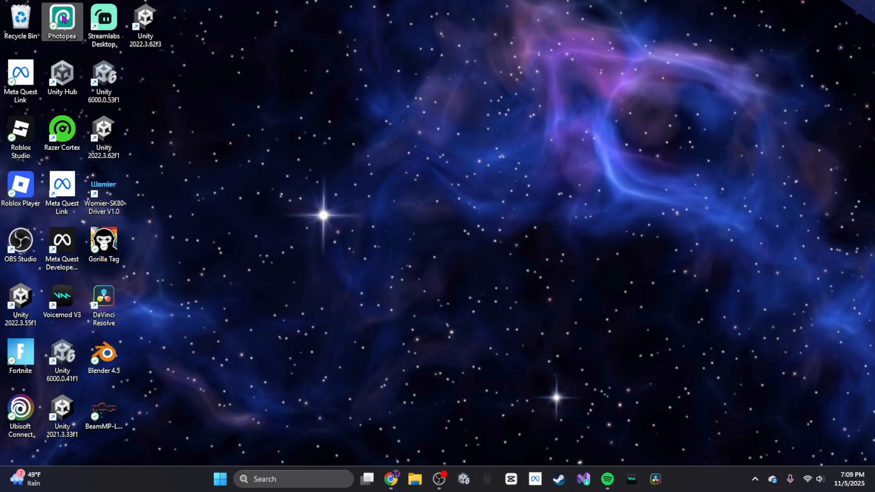
Switch to Photopea and create an 800 × 800 px project named Tutorial from the Youtube Profile preset.
{"action": "double_click", "coordinate": [64, 20]}
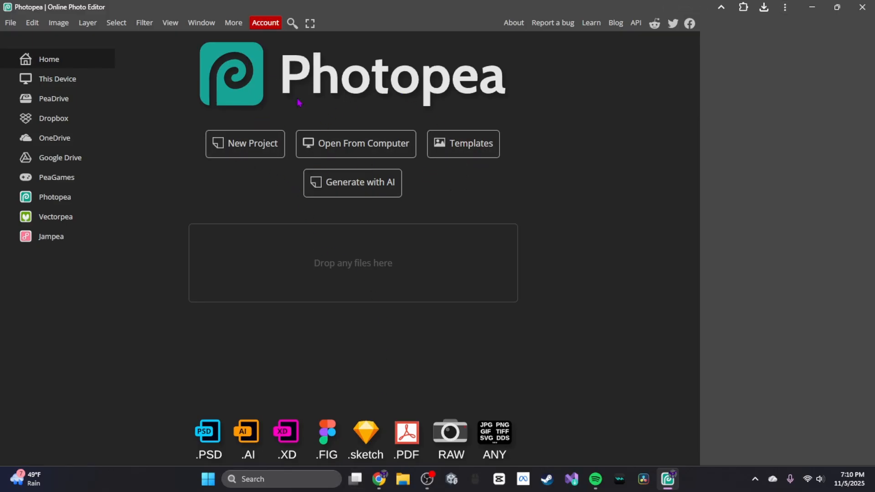
{"action": "left_click", "coordinate": [243, 155]}
{"action": "left_click", "coordinate": [358, 236]}
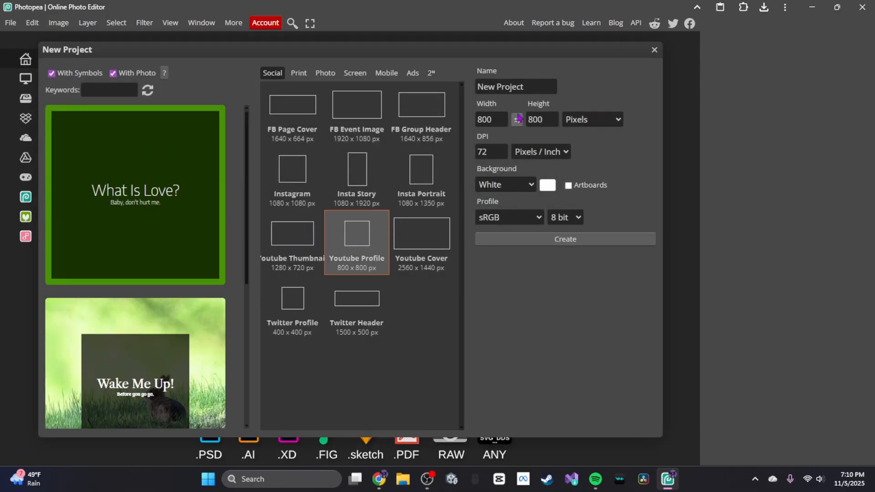
{"action": "left_click_drag", "start_coordinate": [524, 87], "coordinate": [477, 87]}
{"action": "key", "text": "BackSpace"}
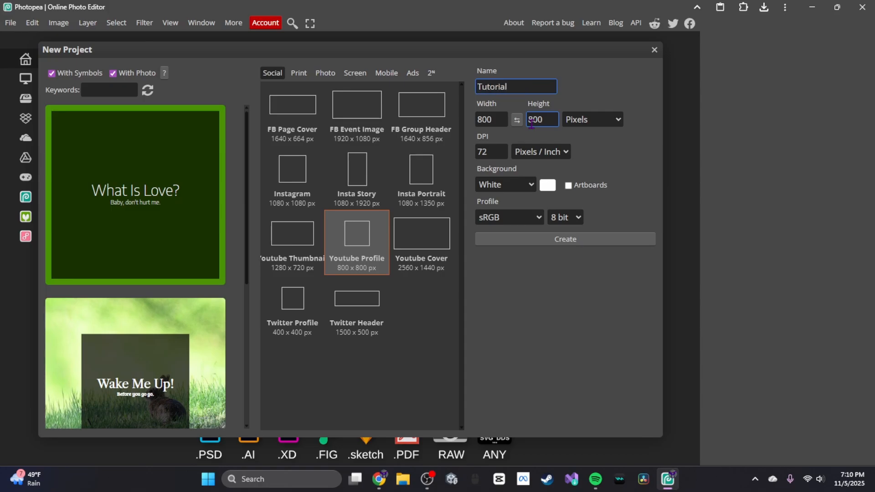
{"action": "left_click", "coordinate": [565, 239]}
Place the Tutorial.png render from the Pictures folder into the project as a new layer.
{"action": "left_click", "coordinate": [10, 22]}
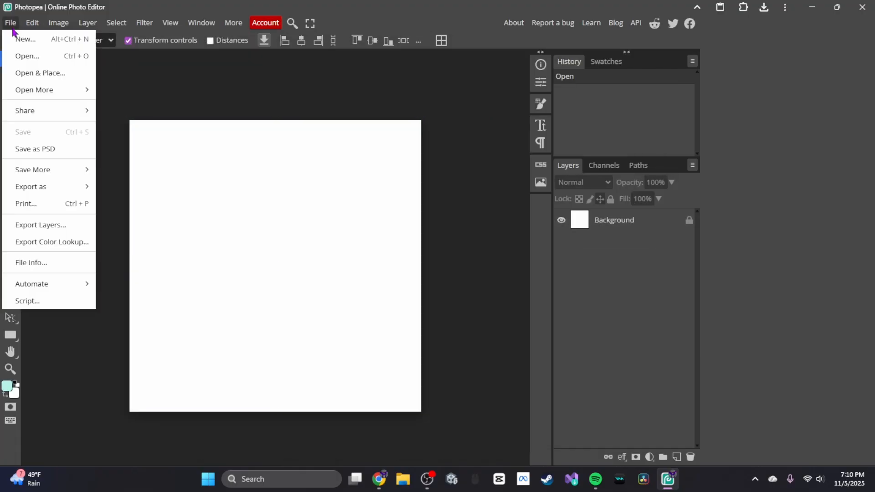
{"action": "left_click", "coordinate": [40, 73]}
{"action": "left_click", "coordinate": [122, 166]}
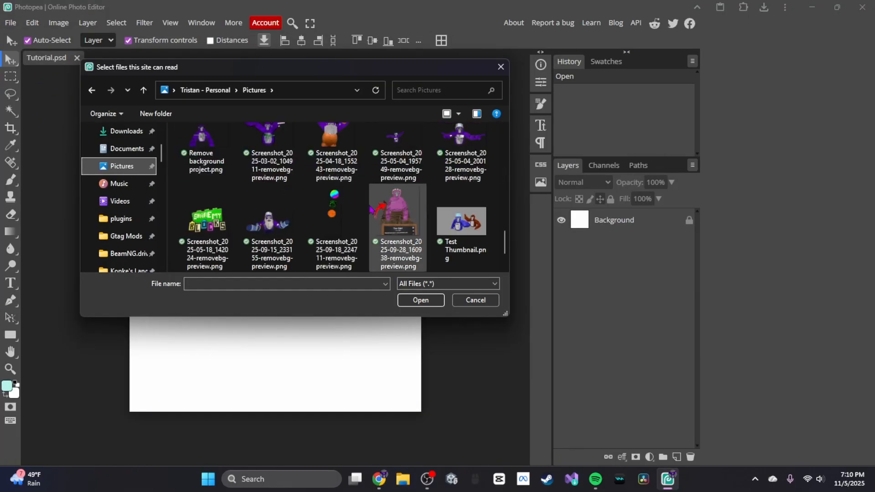
{"action": "scroll", "coordinate": [373, 219], "scroll_direction": "down", "scroll_amount": 2}
{"action": "left_click", "coordinate": [252, 243]}
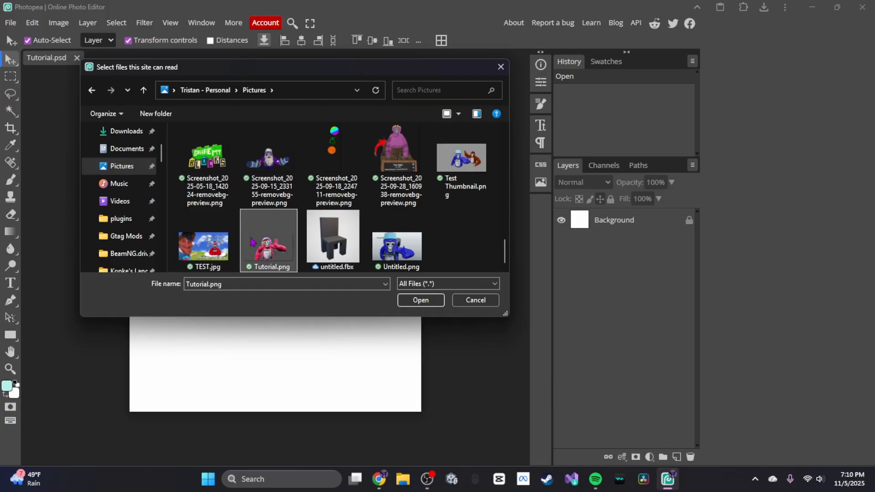
{"action": "left_click", "coordinate": [421, 300]}
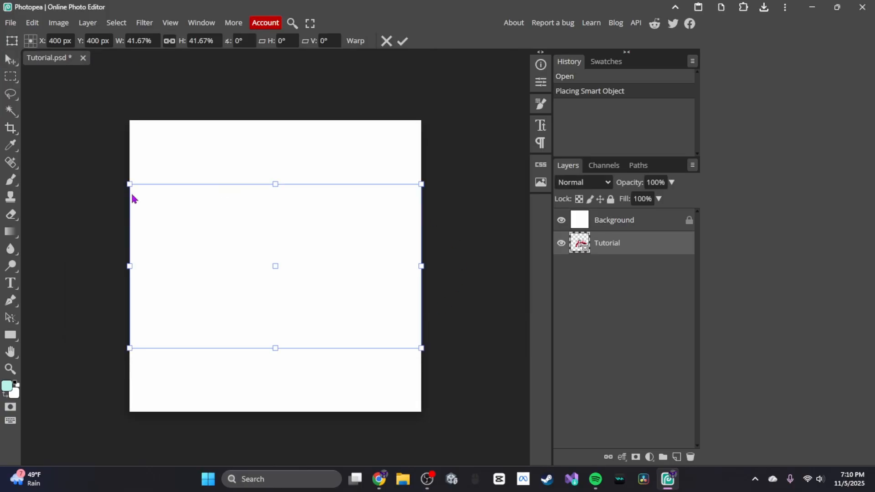
Delete the white Background layer, and scale the Tutorial render to about 58% so the character rests on the canvas's lower edge.
{"action": "left_click", "coordinate": [621, 228]}
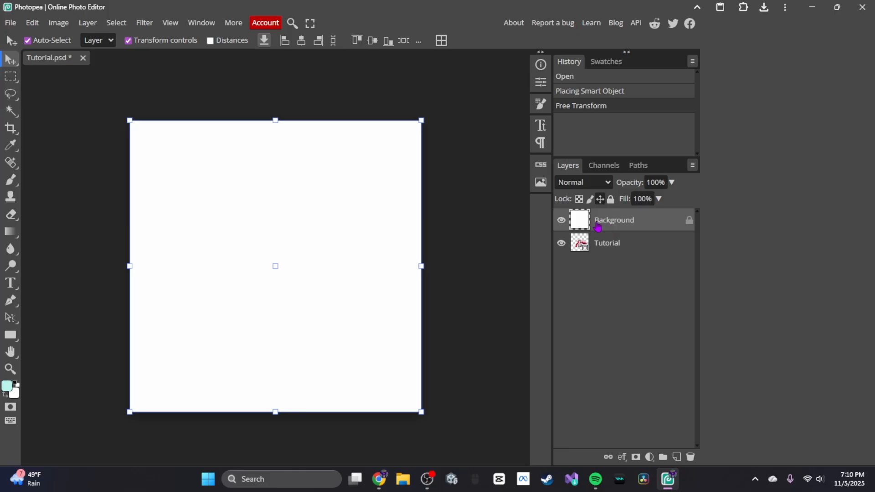
{"action": "key", "text": "Delete"}
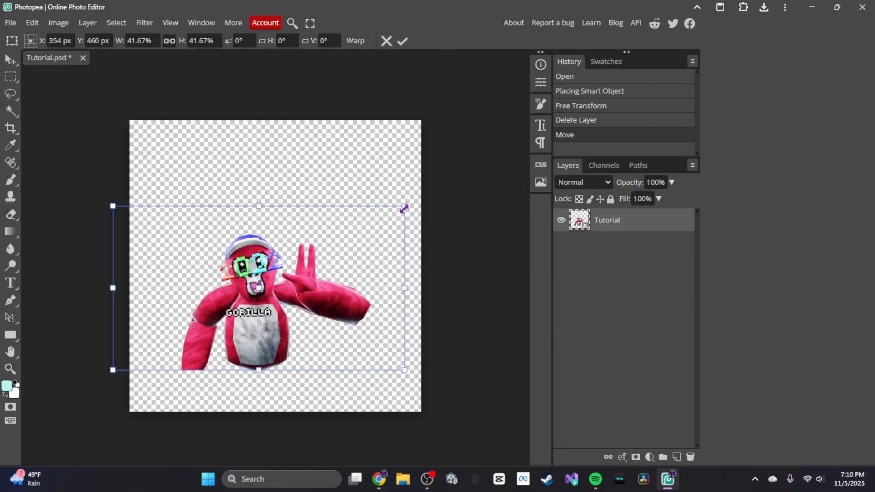
{"action": "left_click_drag", "start_coordinate": [404, 209], "coordinate": [448, 171]}
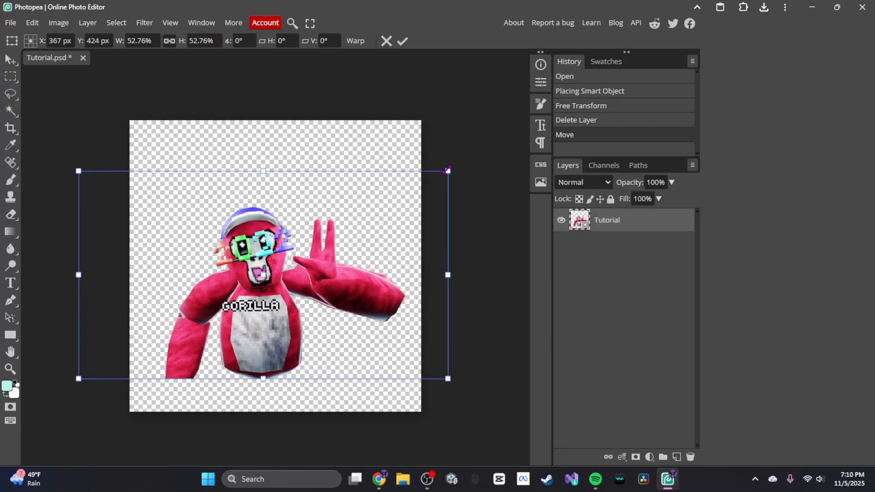
{"action": "mouse_move", "coordinate": [328, 300]}
{"action": "left_mouse_down"}
{"action": "mouse_move", "coordinate": [310, 304]}
{"action": "mouse_move", "coordinate": [302, 335]}
{"action": "mouse_move", "coordinate": [338, 305]}
{"action": "left_mouse_up"}
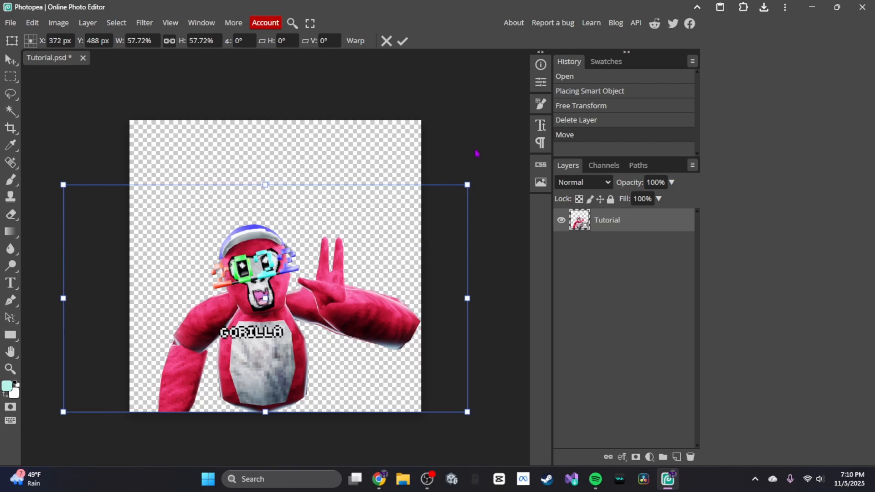
Switch to the Chrome browser and open the remove.bg upload page in a new tab.
{"action": "mouse_move", "coordinate": [355, 479]}
{"action": "left_click", "coordinate": [381, 430]}
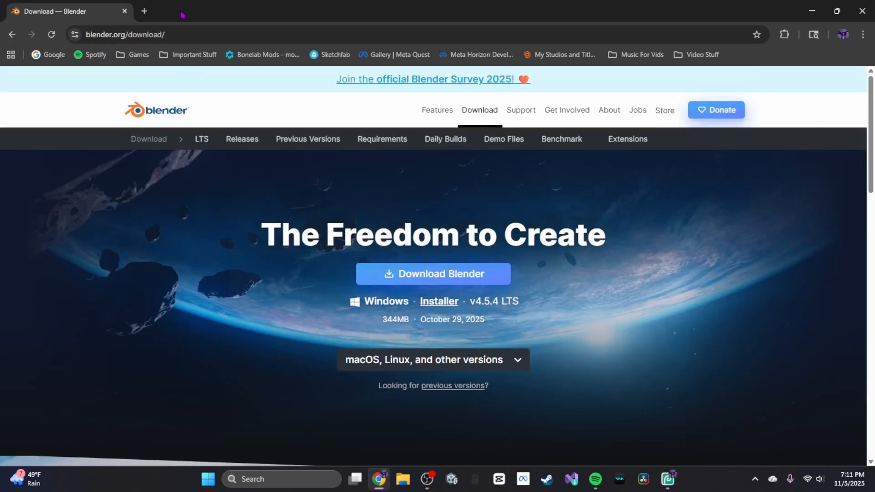
{"action": "left_click", "coordinate": [144, 11]}
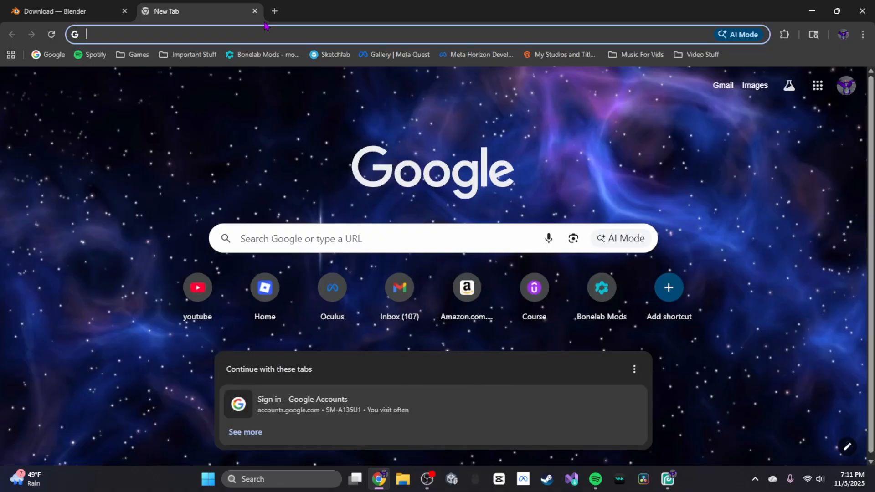
{"action": "type", "text": "remove"}
{"action": "key", "text": "Return"}
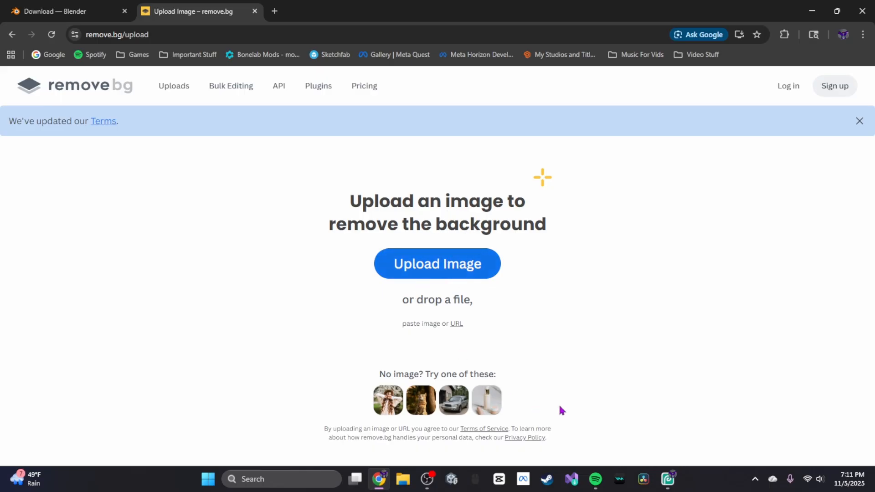
Switch back to Photopea, select the empty area around the character with the Magic Wand, and rasterize the Tutorial layer.
{"action": "left_click", "coordinate": [668, 479]}
{"action": "left_click", "coordinate": [10, 22]}
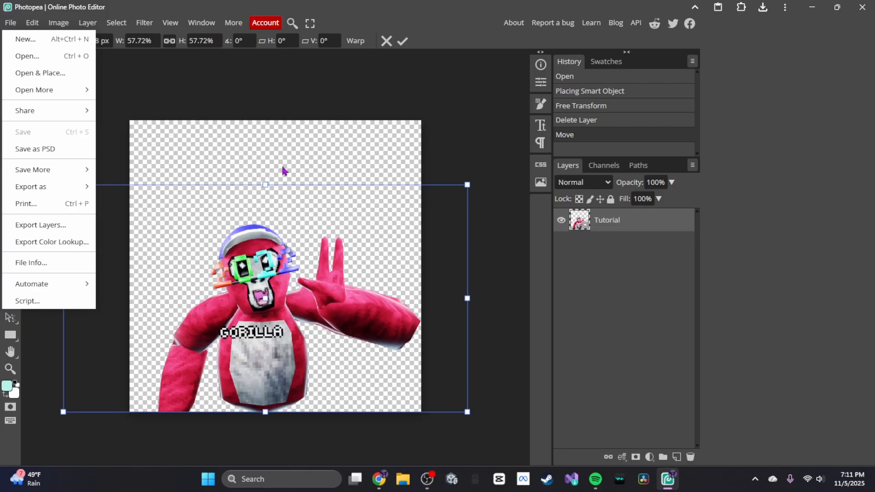
{"action": "left_click", "coordinate": [445, 163]}
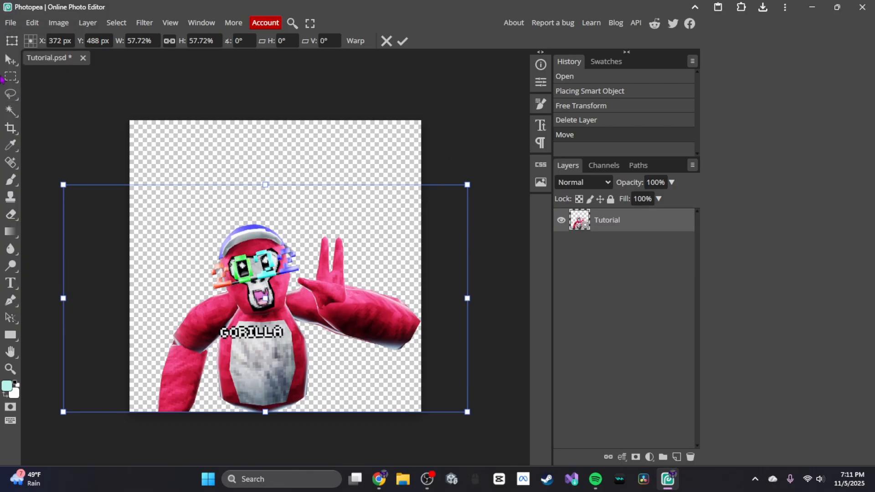
{"action": "left_click", "coordinate": [9, 111]}
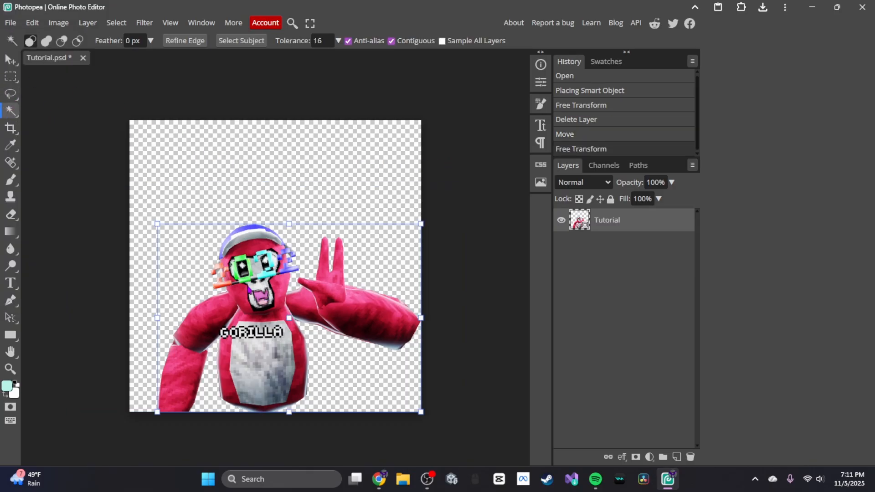
{"action": "left_click", "coordinate": [247, 286]}
{"action": "double_click", "coordinate": [218, 285]}
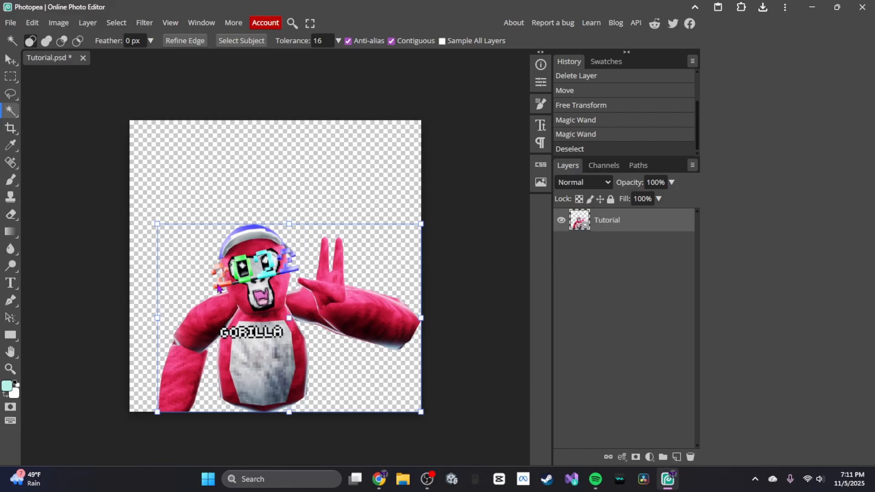
{"action": "left_click", "coordinate": [178, 317]}
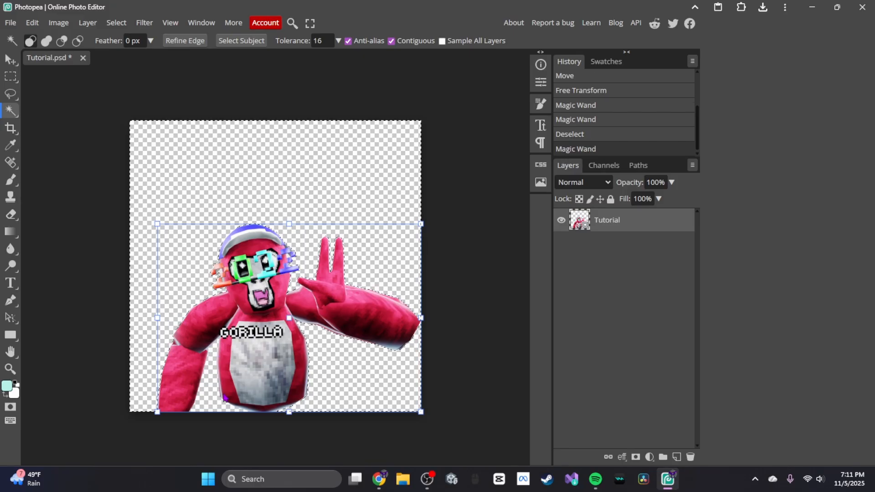
{"action": "left_click", "coordinate": [214, 385]}
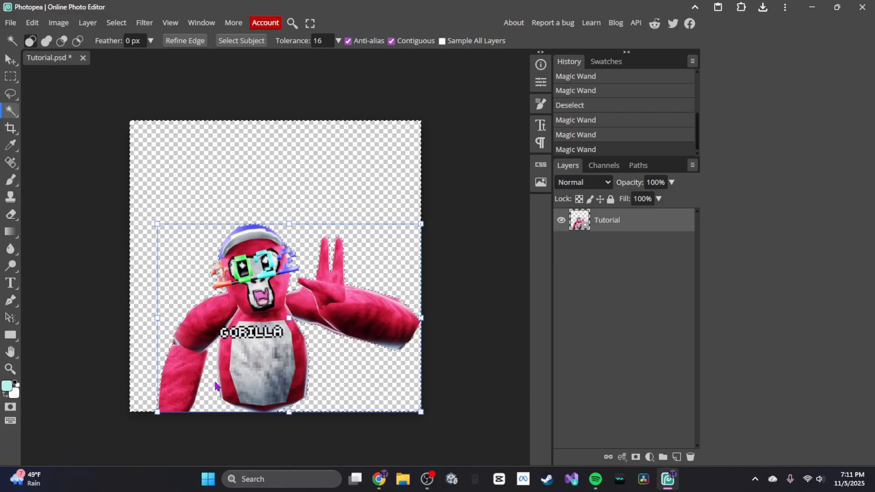
{"action": "key", "text": "Delete"}
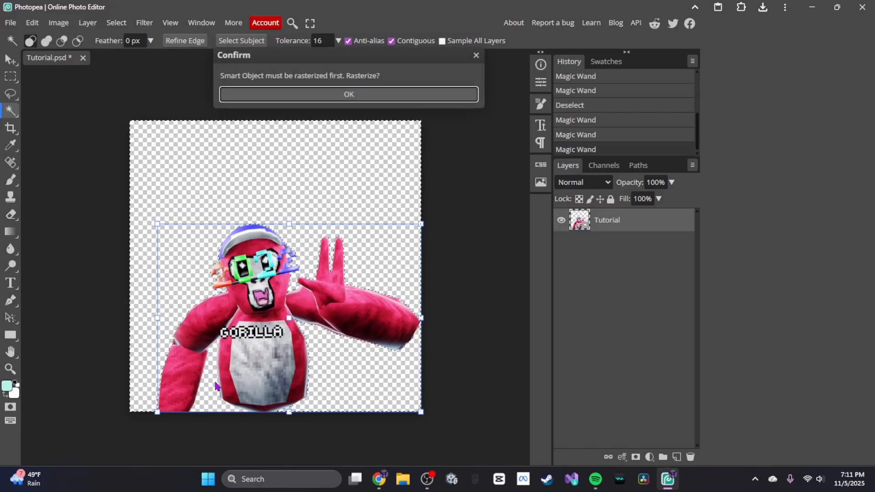
{"action": "left_click", "coordinate": [321, 94]}
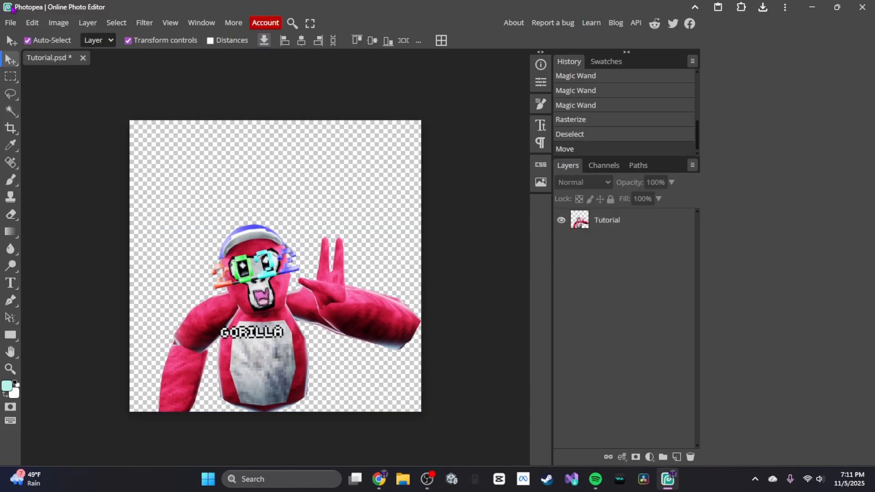
Place the striped image IMG_1593.webp into the project as a layer beneath the Tutorial layer.
{"action": "left_click", "coordinate": [10, 23]}
{"action": "left_click", "coordinate": [58, 23]}
{"action": "mouse_move", "coordinate": [10, 23]}
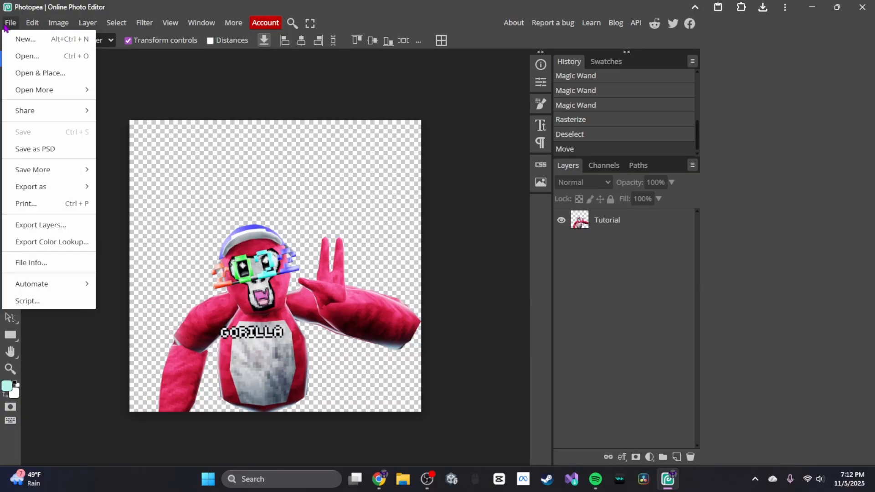
{"action": "left_click", "coordinate": [21, 74]}
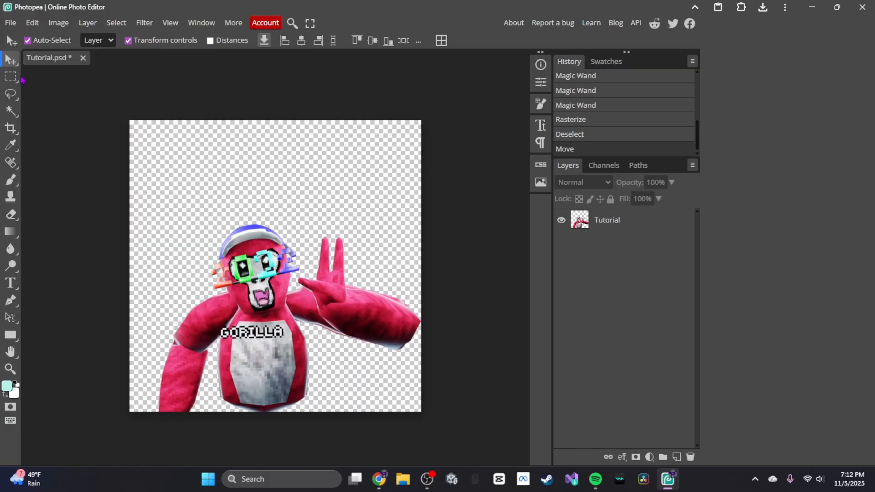
{"action": "left_click_drag", "start_coordinate": [333, 157], "coordinate": [334, 160]}
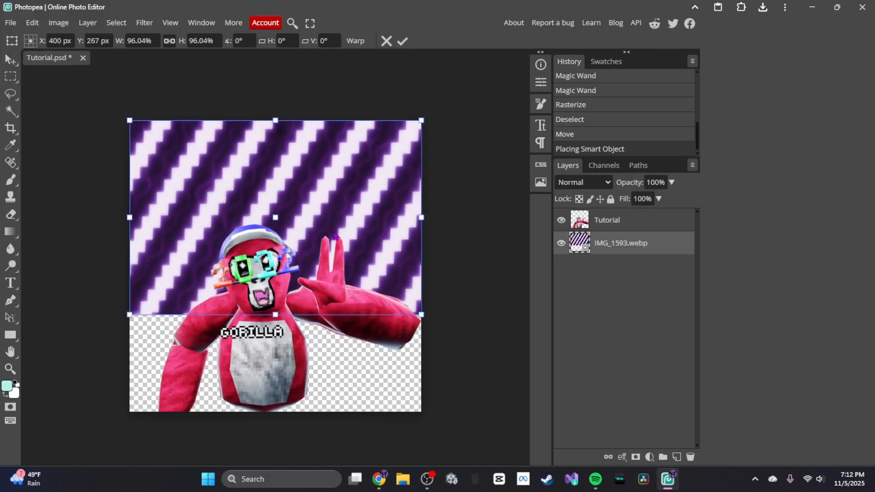
Enlarge the striped background to cover the whole canvas and scale the character layer to about 127%.
{"action": "left_click_drag", "start_coordinate": [277, 315], "coordinate": [314, 412]}
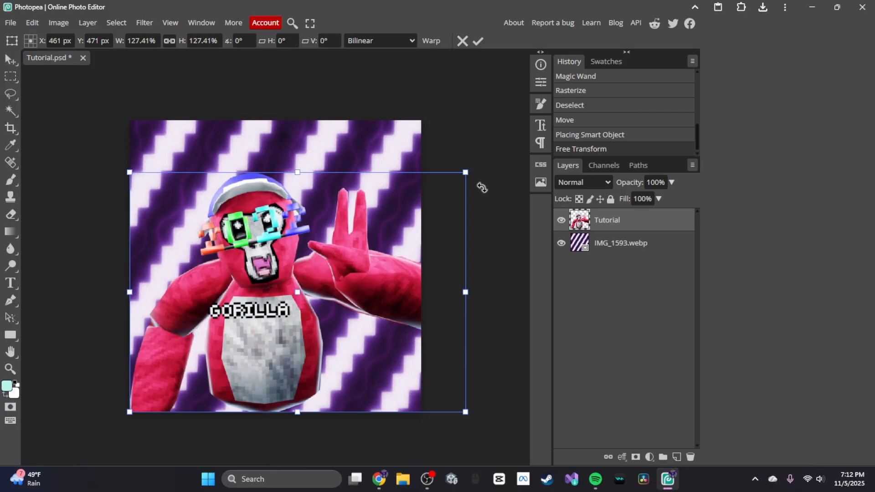
{"action": "key", "text": "Return"}
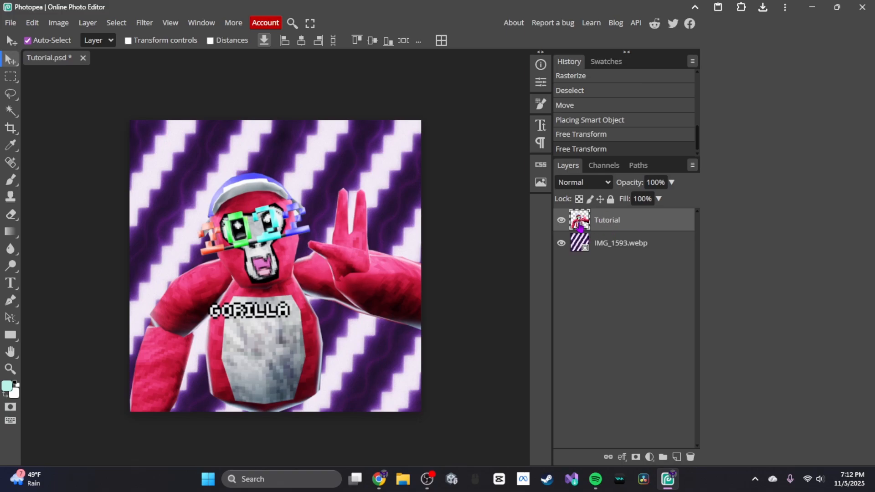
Move the Tutorial layer below the striped background layer and back above it to demonstrate the stacking order.
{"action": "left_click", "coordinate": [605, 243]}
{"action": "left_click", "coordinate": [611, 222]}
{"action": "left_click_drag", "start_coordinate": [606, 245], "coordinate": [619, 259]}
{"action": "left_click", "coordinate": [601, 222]}
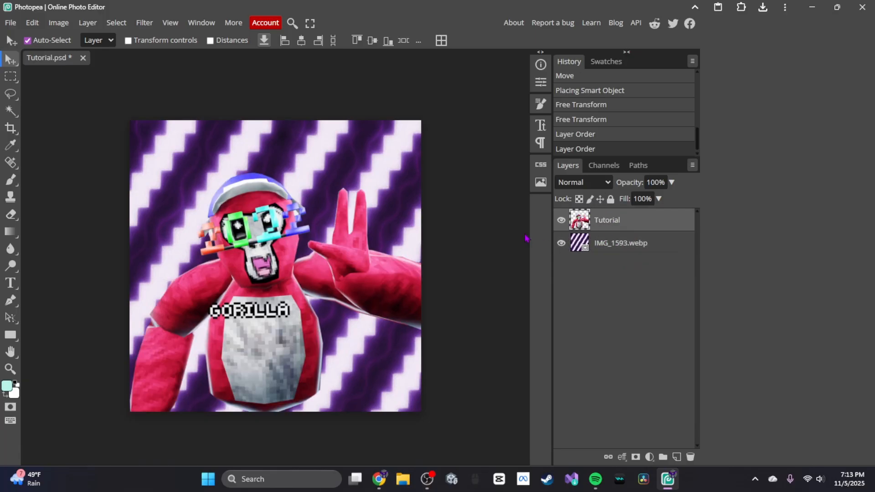
Add a drop shadow to the Tutorial layer with 71% opacity, 14 px distance and 22 px size.
{"action": "left_click", "coordinate": [623, 457]}
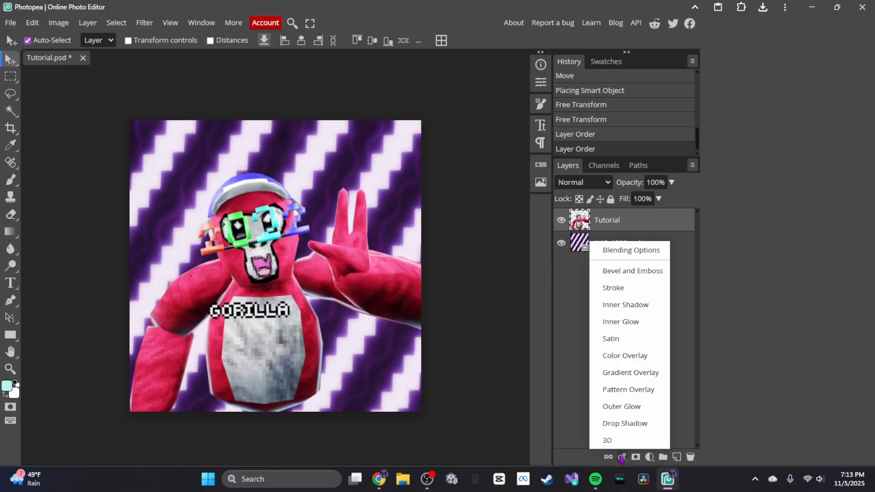
{"action": "left_click", "coordinate": [624, 423]}
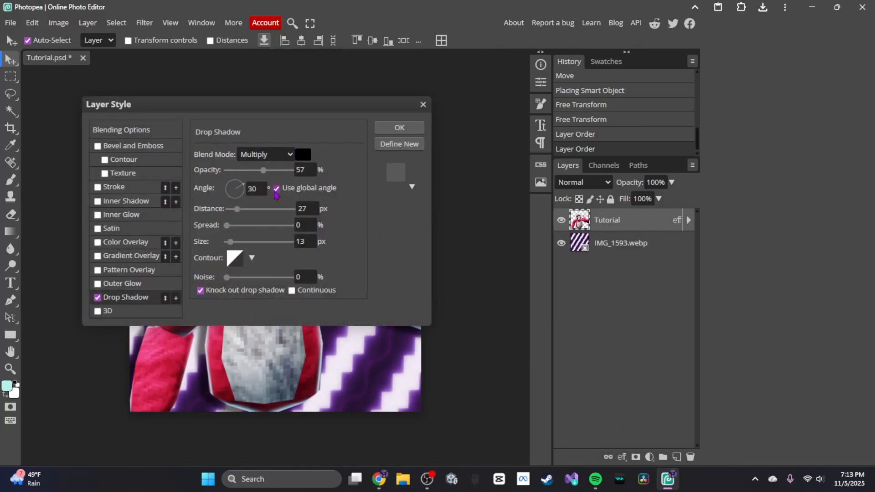
{"action": "left_click_drag", "start_coordinate": [267, 108], "coordinate": [650, 121]}
{"action": "mouse_move", "coordinate": [647, 187]}
{"action": "left_mouse_down"}
{"action": "mouse_move", "coordinate": [670, 187]}
{"action": "mouse_move", "coordinate": [655, 185]}
{"action": "left_mouse_up"}
{"action": "left_click_drag", "start_coordinate": [622, 223], "coordinate": [617, 223]}
{"action": "mouse_move", "coordinate": [614, 255]}
{"action": "left_mouse_down"}
{"action": "mouse_move", "coordinate": [645, 257]}
{"action": "mouse_move", "coordinate": [617, 258]}
{"action": "left_mouse_up"}
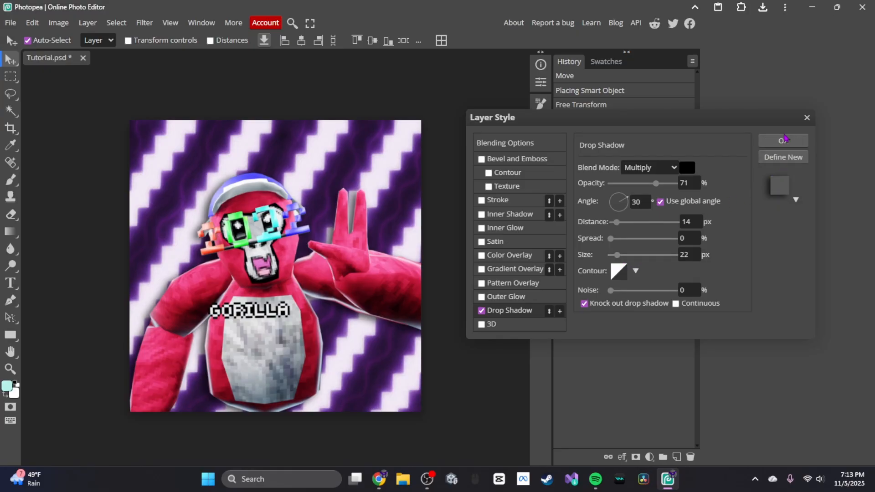
{"action": "left_click", "coordinate": [780, 139]}
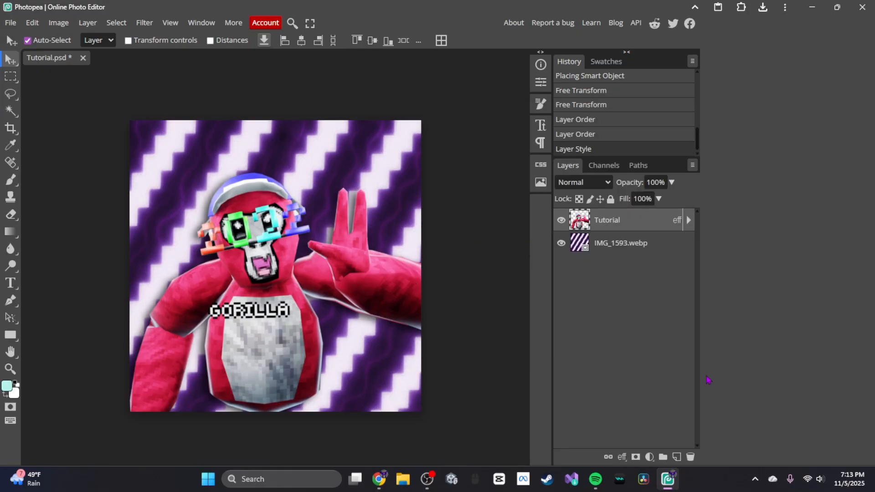
Add a bright pink outer glow to the Tutorial layer with 100% opacity and 17 px size, and check the layer's effects list.
{"action": "left_click", "coordinate": [622, 456]}
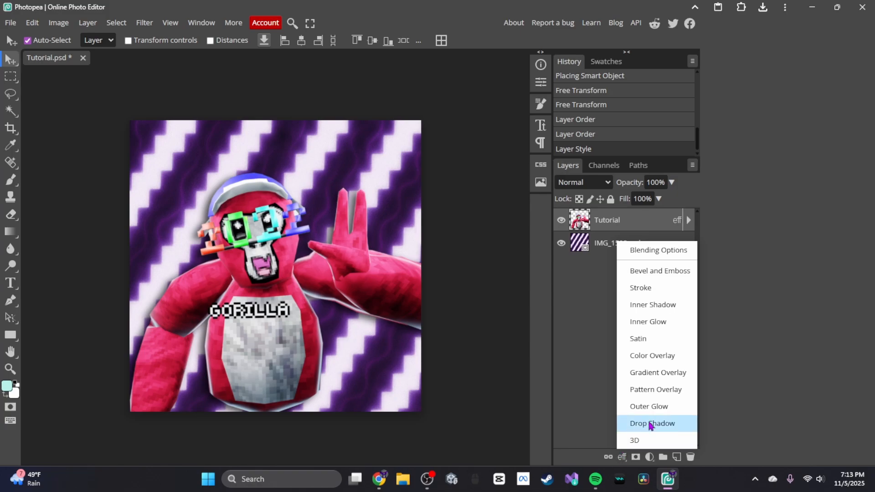
{"action": "left_click", "coordinate": [652, 407]}
{"action": "mouse_move", "coordinate": [659, 184]}
{"action": "left_mouse_down"}
{"action": "mouse_move", "coordinate": [680, 188]}
{"action": "mouse_move", "coordinate": [662, 189]}
{"action": "left_mouse_up"}
{"action": "left_click", "coordinate": [585, 214]}
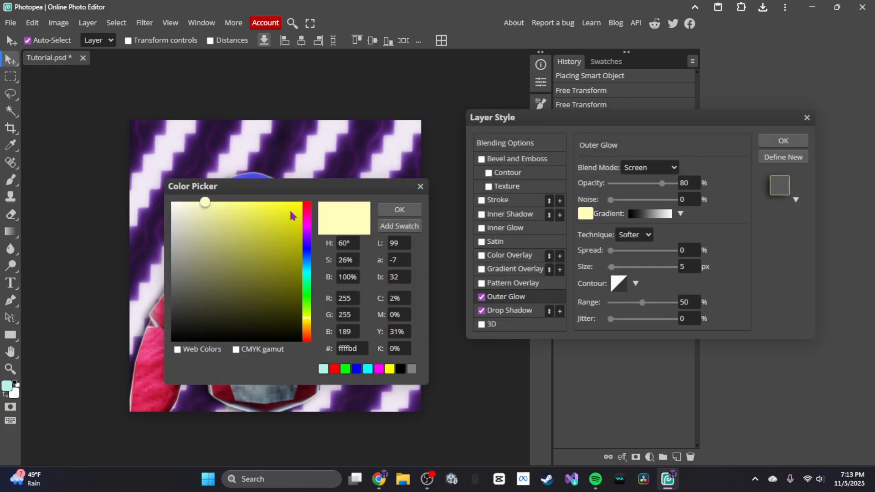
{"action": "left_click", "coordinate": [308, 210]}
{"action": "left_click", "coordinate": [301, 201]}
{"action": "left_click", "coordinate": [386, 213]}
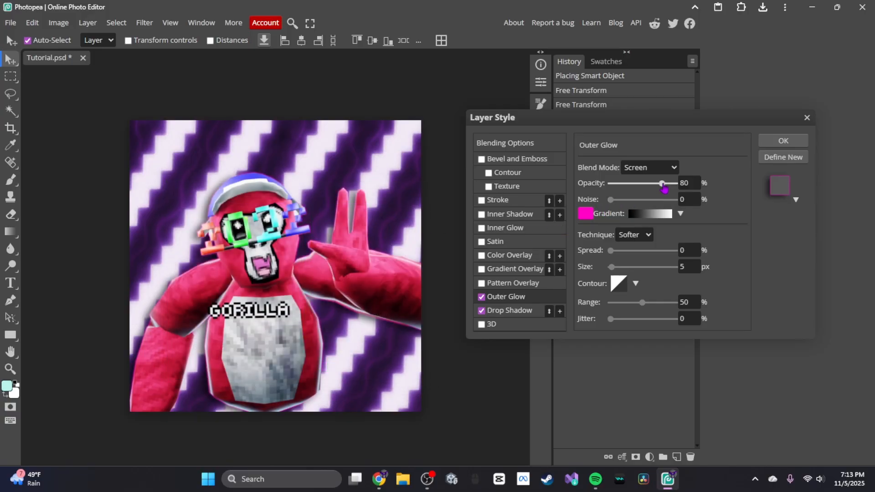
{"action": "left_click_drag", "start_coordinate": [662, 183], "coordinate": [675, 183]}
{"action": "left_click_drag", "start_coordinate": [613, 267], "coordinate": [616, 268]}
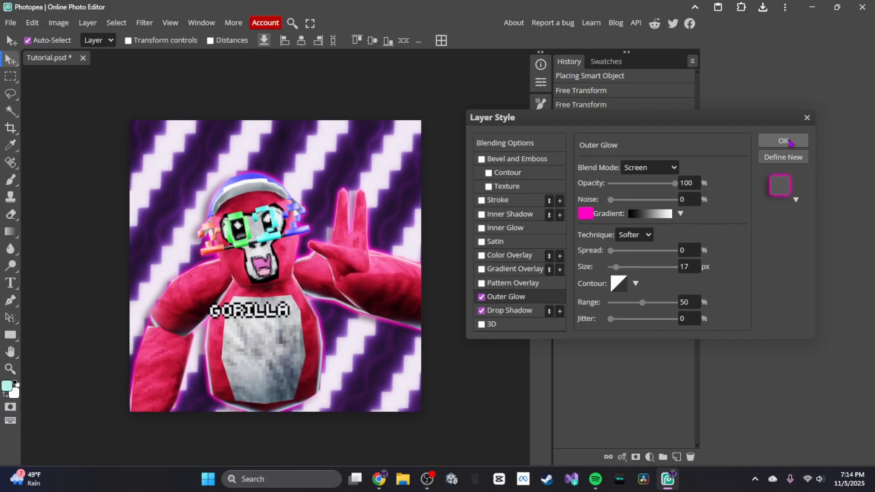
{"action": "left_click", "coordinate": [790, 144]}
{"action": "left_click", "coordinate": [689, 220]}
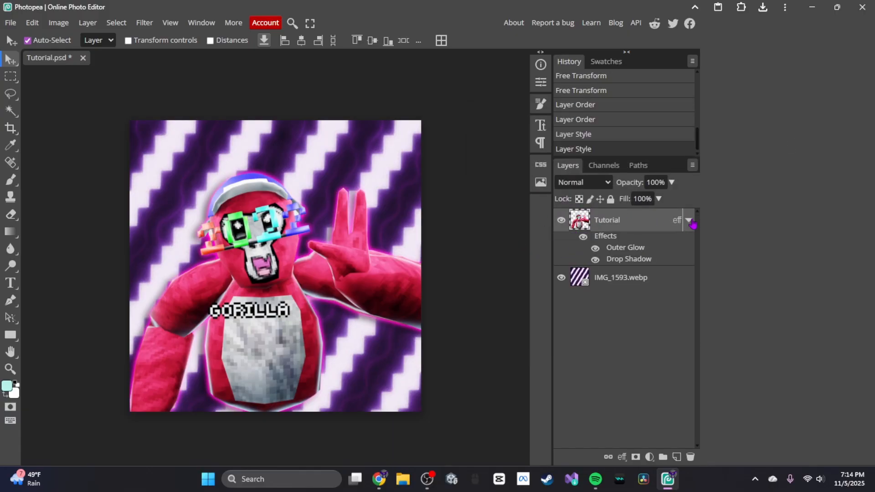
{"action": "left_click", "coordinate": [689, 221]}
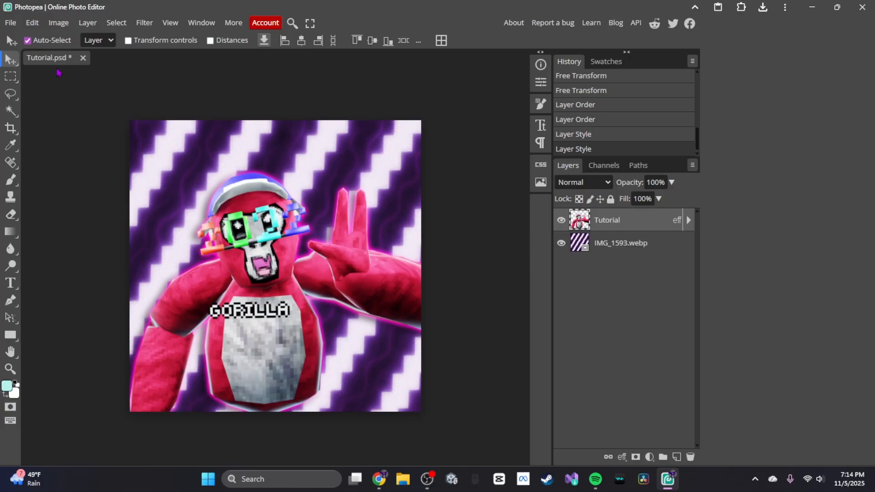
Export the finished picture as an 800 × 800 px PNG named Tutorial.
{"action": "left_click", "coordinate": [12, 23]}
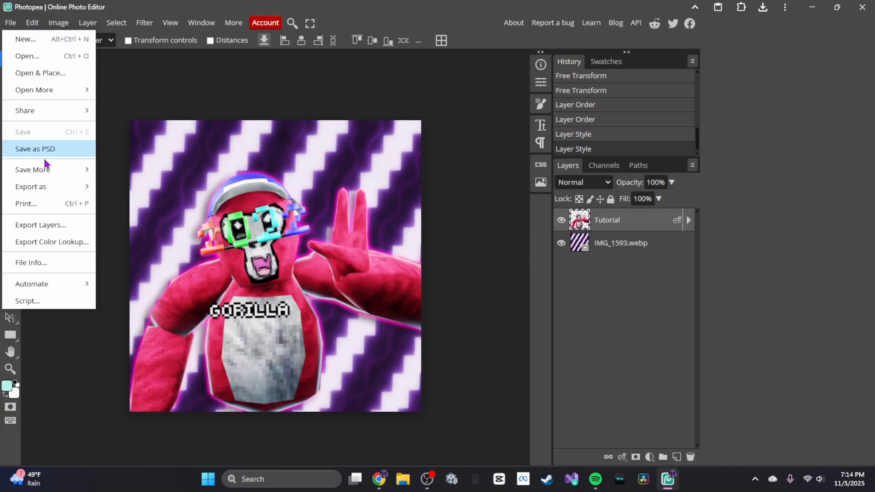
{"action": "mouse_move", "coordinate": [82, 187]}
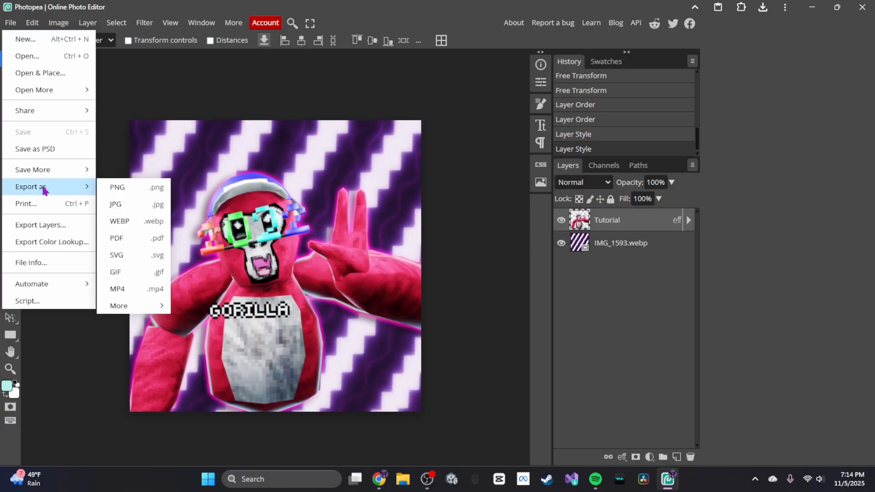
{"action": "left_click", "coordinate": [121, 191]}
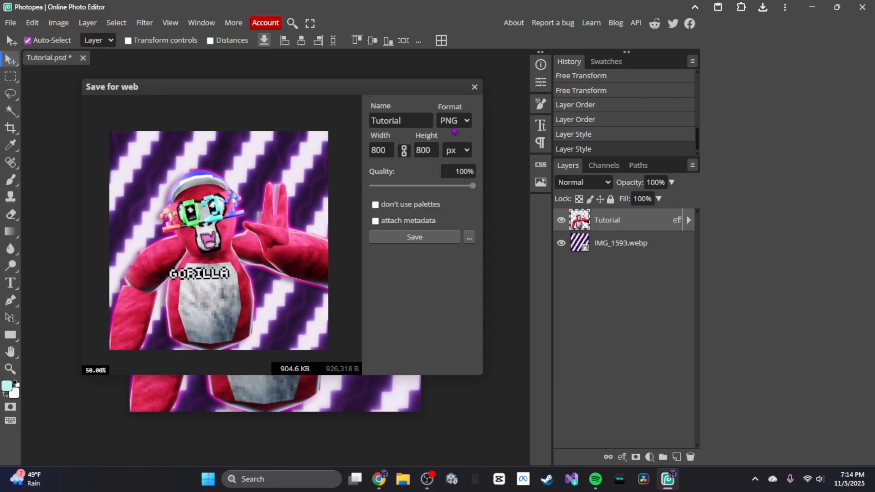
{"action": "left_click", "coordinate": [384, 120]}
{"action": "left_click", "coordinate": [428, 236]}
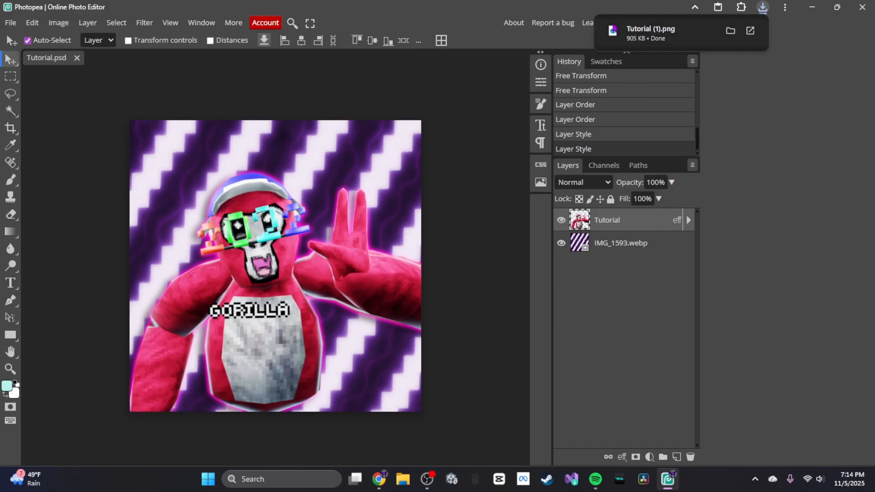
Open the exported Tutorial (1).png to view the finished profile picture.
{"action": "left_click", "coordinate": [631, 37]}
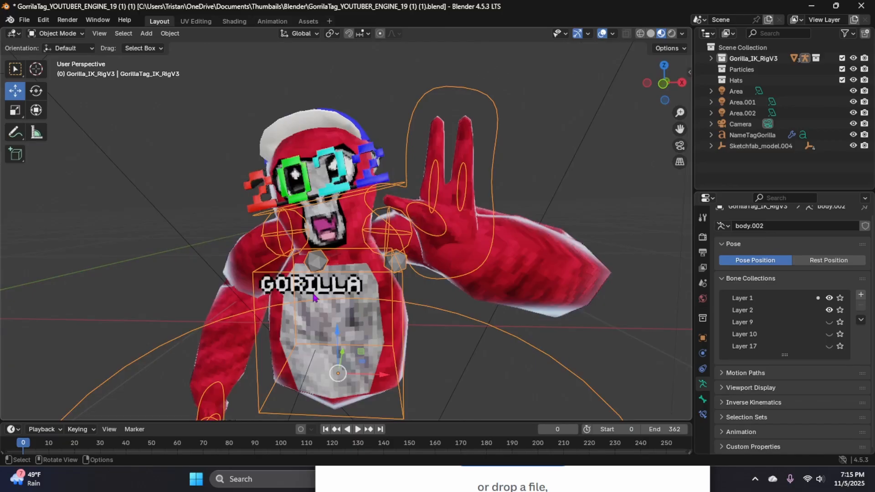
Switch to Blender, put the name tag on the gorilla's chest in Edit Mode, and delete all of its text.
{"action": "left_click", "coordinate": [317, 296]}
{"action": "middle_click_drag", "start_coordinate": [316, 297], "coordinate": [362, 326]}
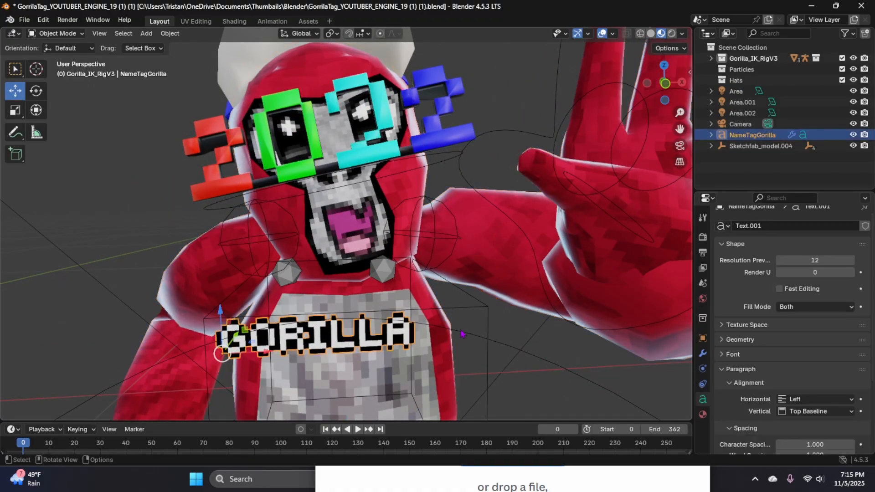
{"action": "left_click", "coordinate": [56, 34]}
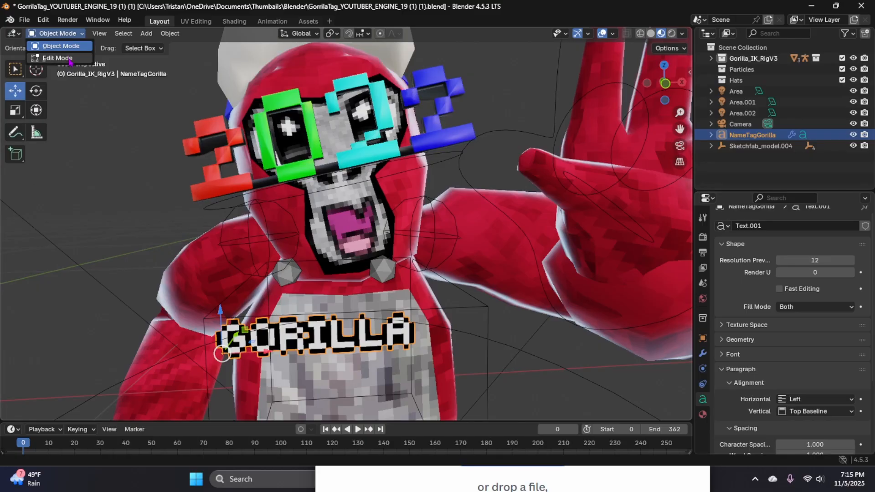
{"action": "left_click", "coordinate": [69, 60]}
{"action": "key", "text": "ctrl+a"}
{"action": "key", "text": "BackSpace"}
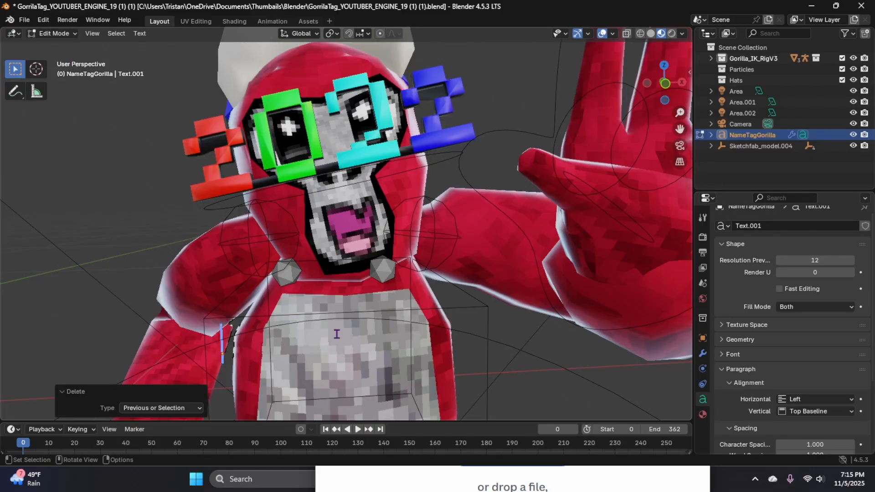
Try MONKE as the chest name tag's text, and clear it again.
{"action": "type", "text": "MONKE"}
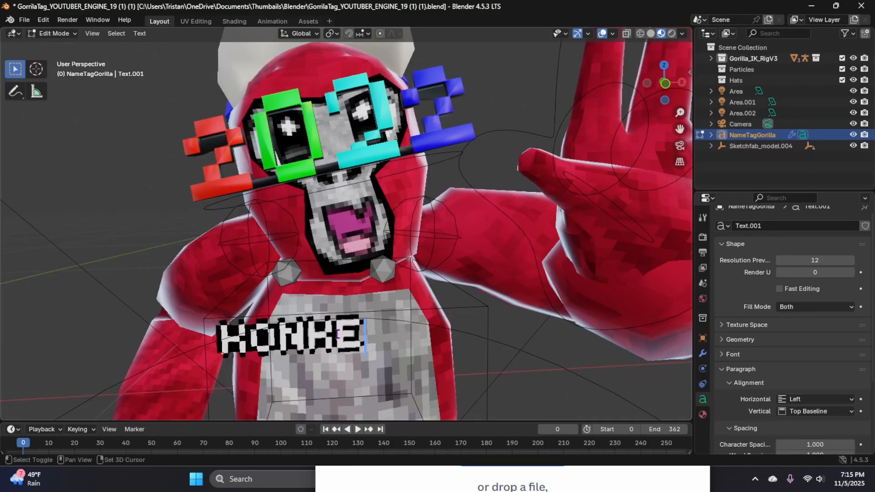
{"action": "key", "text": "BackSpace"}
{"action": "key", "text": "BackSpace"}
{"action": "key", "text": "BackSpace"}
{"action": "key", "text": "BackSpace"}
{"action": "key", "text": "BackSpace"}
Try TUTORIAL as the chest name tag's text, and remove the word again.
{"action": "type", "text": "TUT"}
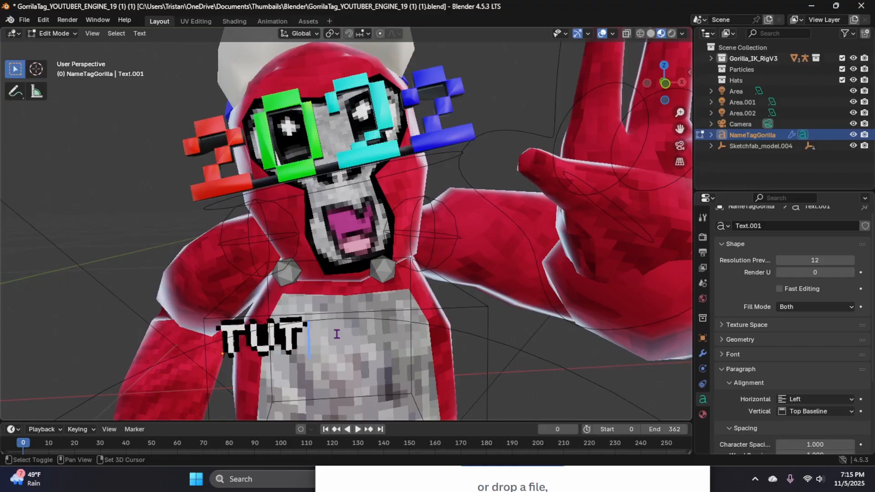
{"action": "type", "text": "ORIAL"}
{"action": "key", "text": "BackSpace"}
{"action": "key", "text": "BackSpace"}
{"action": "key", "text": "BackSpace"}
{"action": "key", "text": "BackSpace"}
{"action": "key", "text": "BackSpace"}
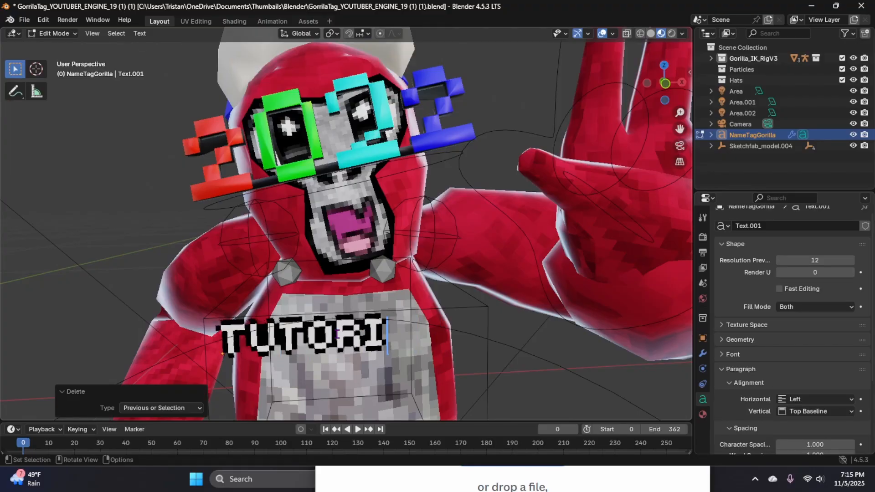
{"action": "key", "text": "BackSpace"}
{"action": "key", "text": "BackSpace"}
{"action": "key", "text": "BackSpace"}
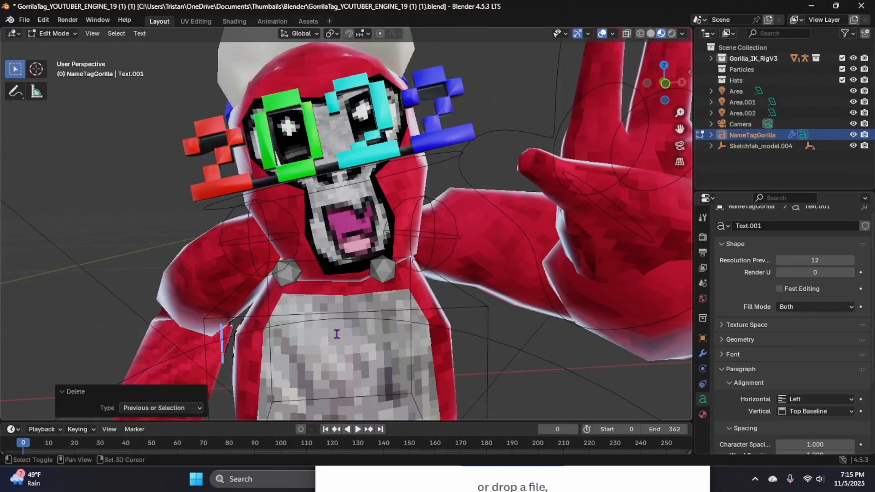
Set the chest name tag's text to GORRILLA and check it on the whole character.
{"action": "type", "text": "GORRILL"}
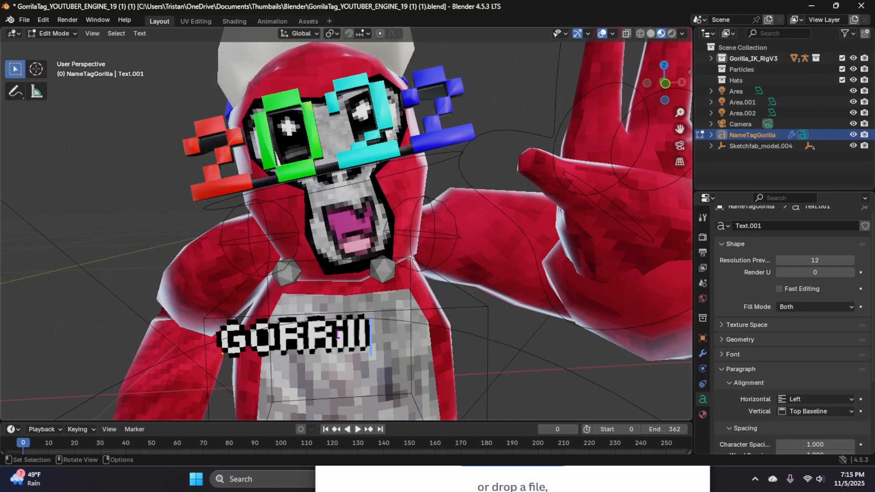
{"action": "key", "text": "BackSpace"}
{"action": "key", "text": "BackSpace"}
{"action": "key", "text": "BackSpace"}
{"action": "type", "text": "ILLA"}
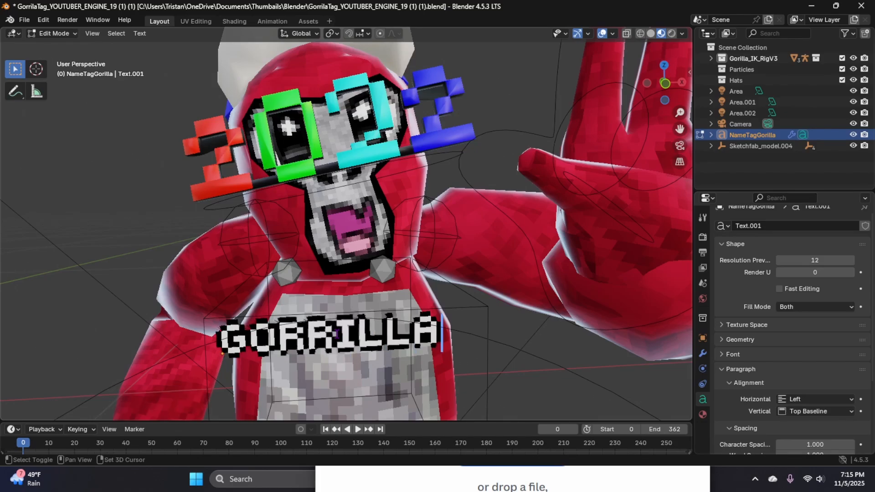
{"action": "scroll", "coordinate": [312, 301], "scroll_direction": "down", "scroll_amount": 5}
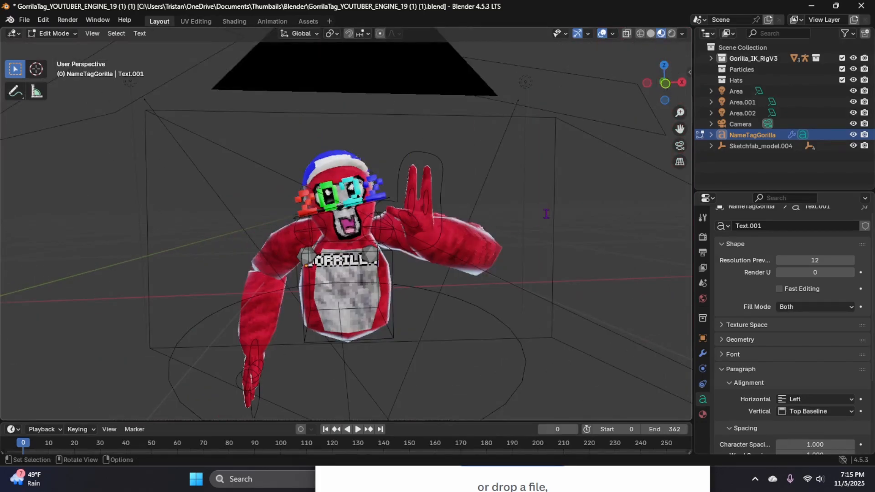
{"action": "middle_click_drag", "start_coordinate": [618, 187], "coordinate": [651, 151]}
{"action": "scroll", "coordinate": [620, 165], "scroll_direction": "up", "scroll_amount": 1}
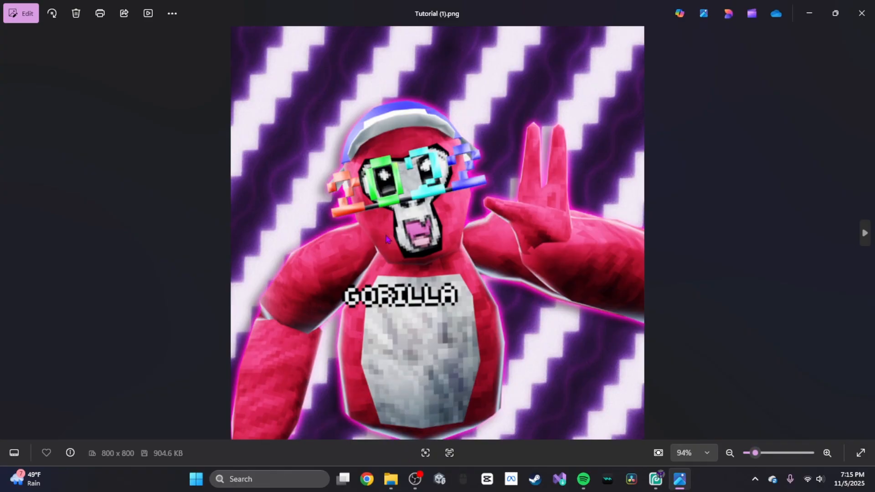